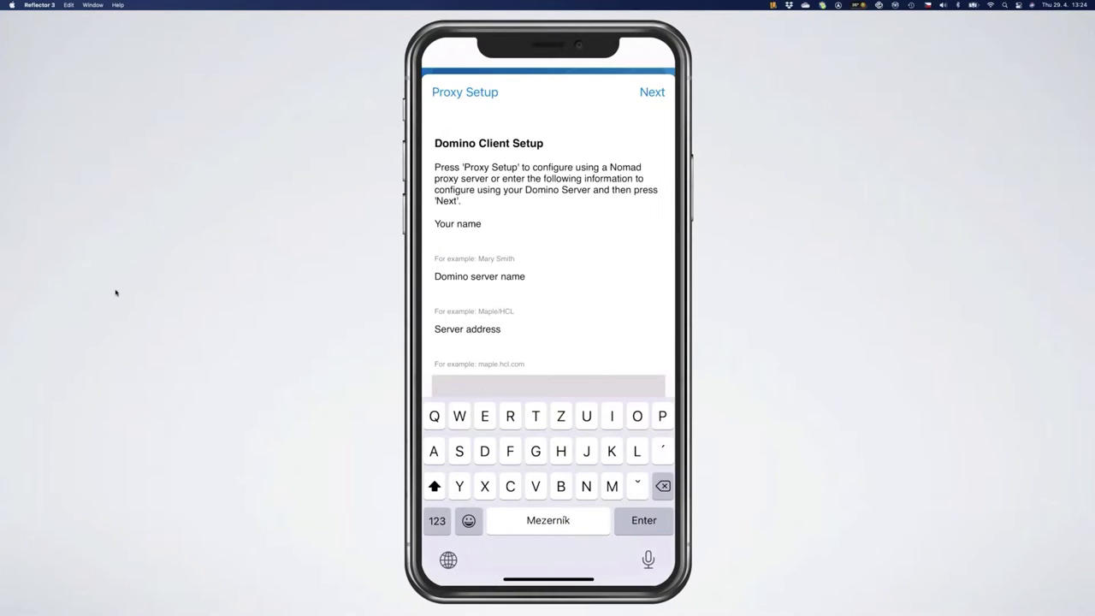
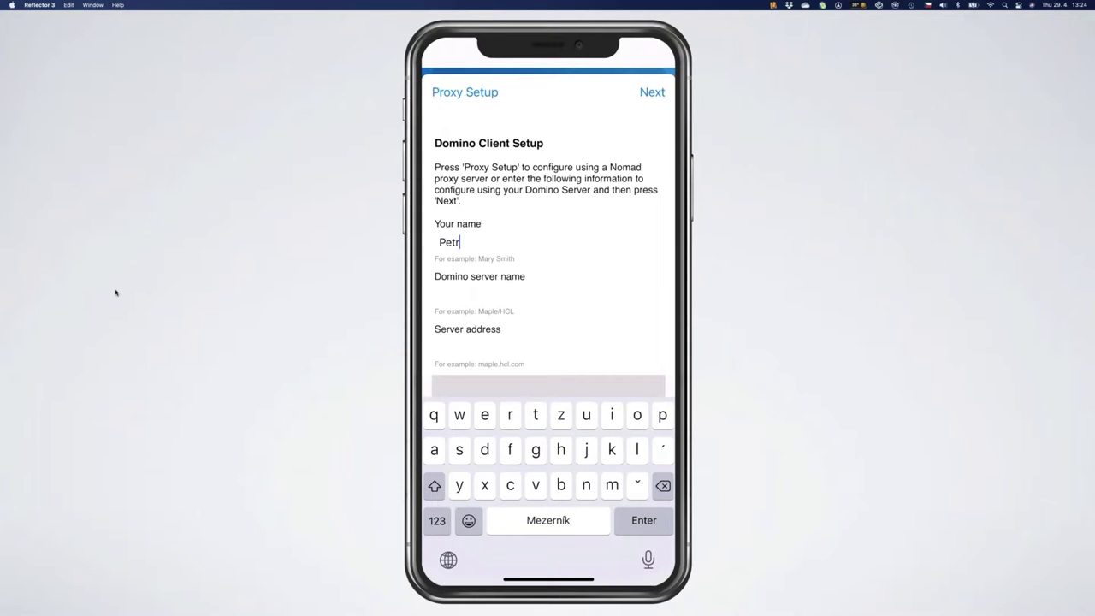
Enter the user's full name and Domino server name orion/Space in the Nomad setup form.
{"action": "key", "text": "Return"}
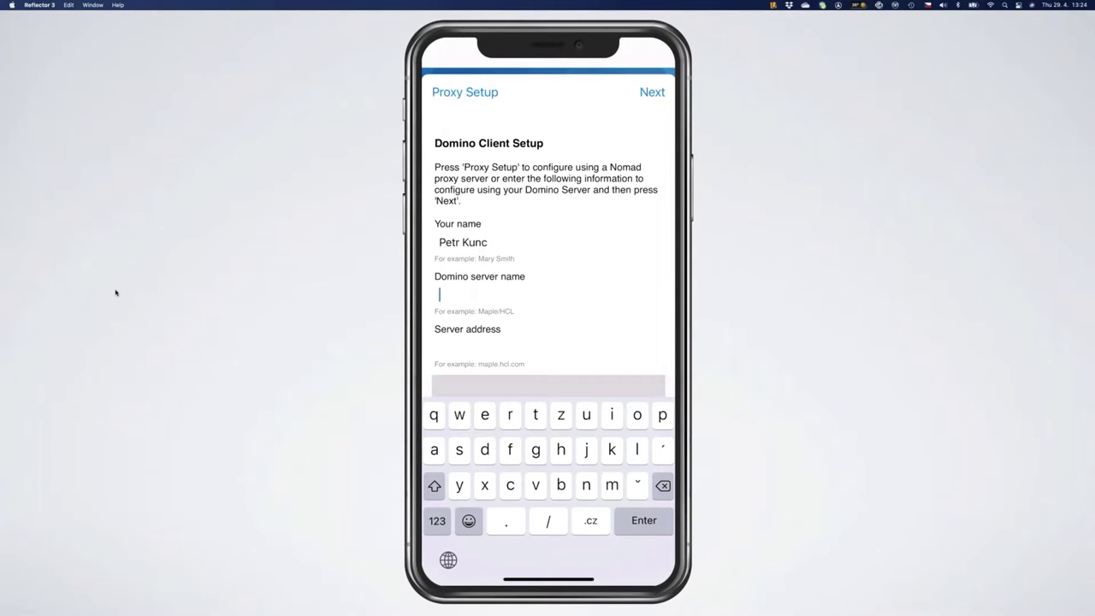
{"action": "type", "text": "orion/Space"}
{"action": "key", "text": "Return"}
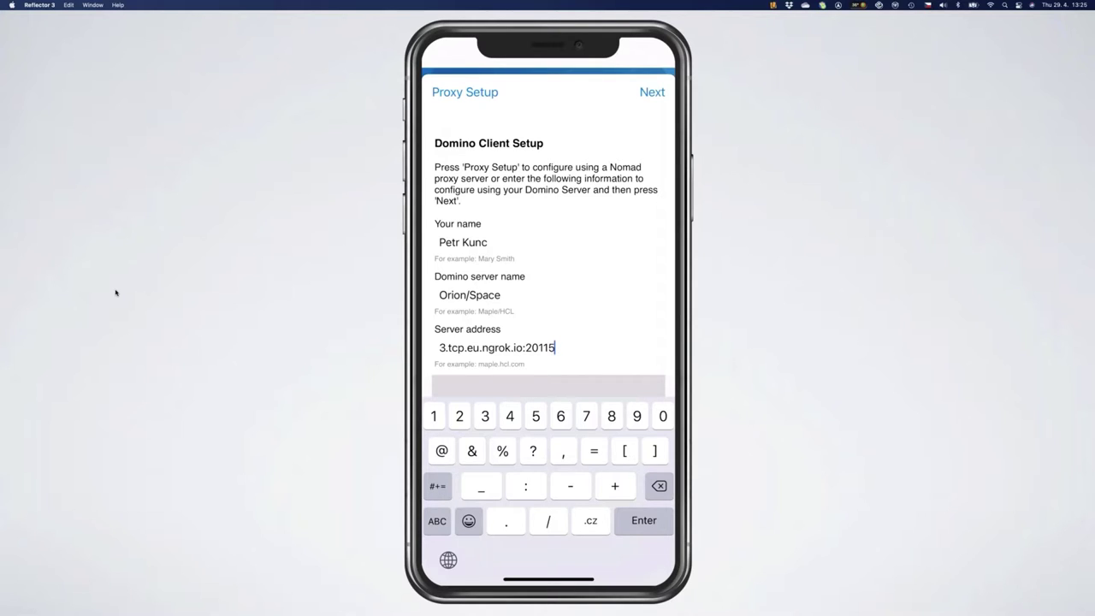
Submit the Domino setup details so HCL Nomad connects to Orion.
{"action": "key", "text": "Return"}
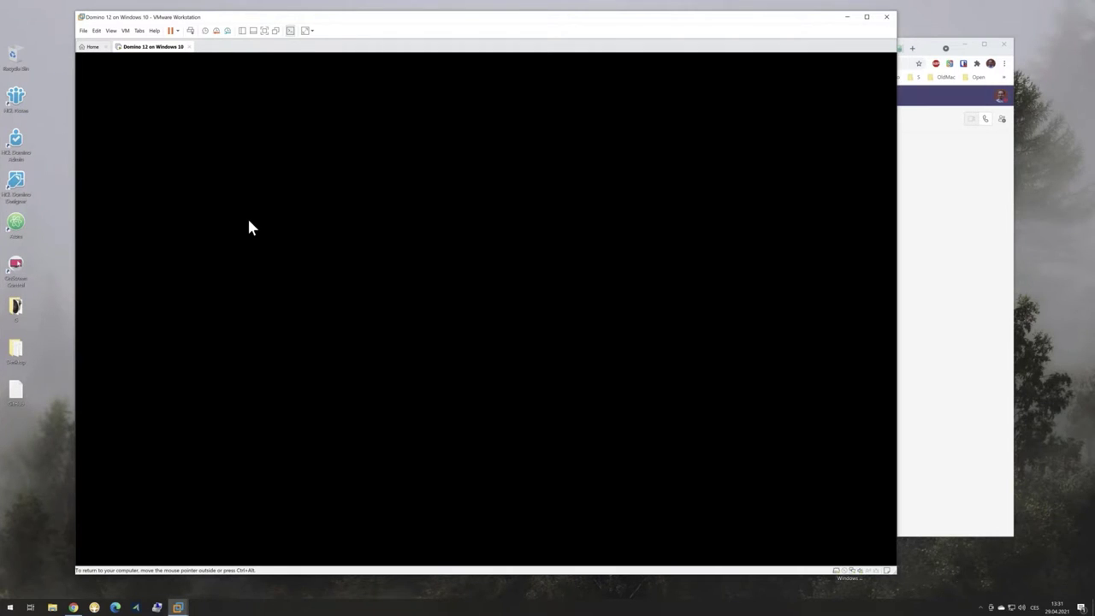
Wake the Domino 12 VM, recapture input, and open the MarvelClient Analyze database.
{"action": "left_click", "coordinate": [249, 222]}
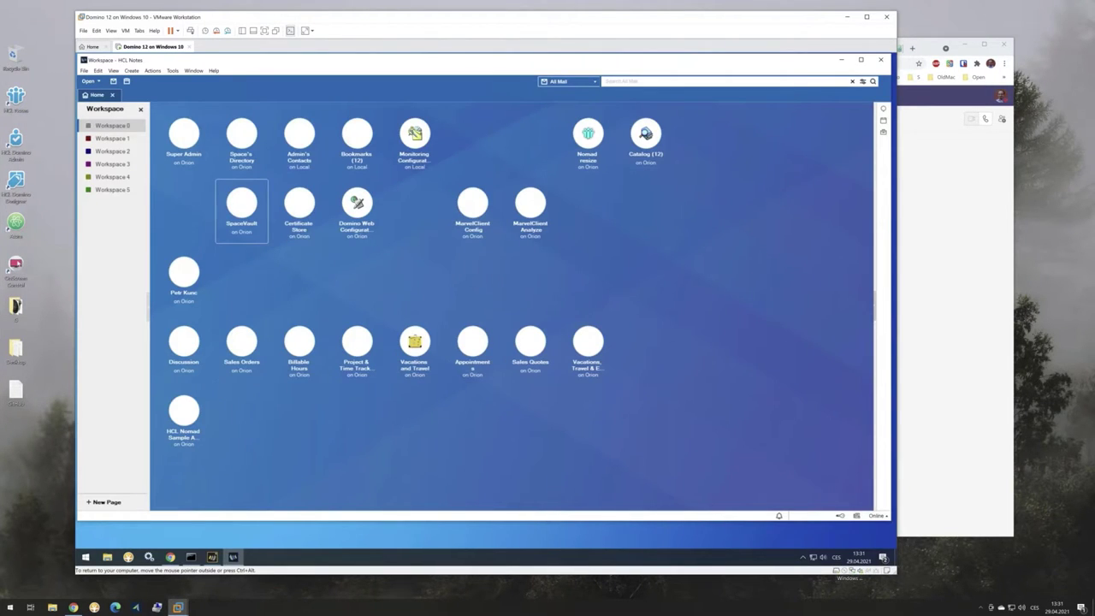
{"action": "key", "text": "ctrl+alt"}
{"action": "left_click", "coordinate": [524, 275]}
{"action": "left_click", "coordinate": [448, 265]}
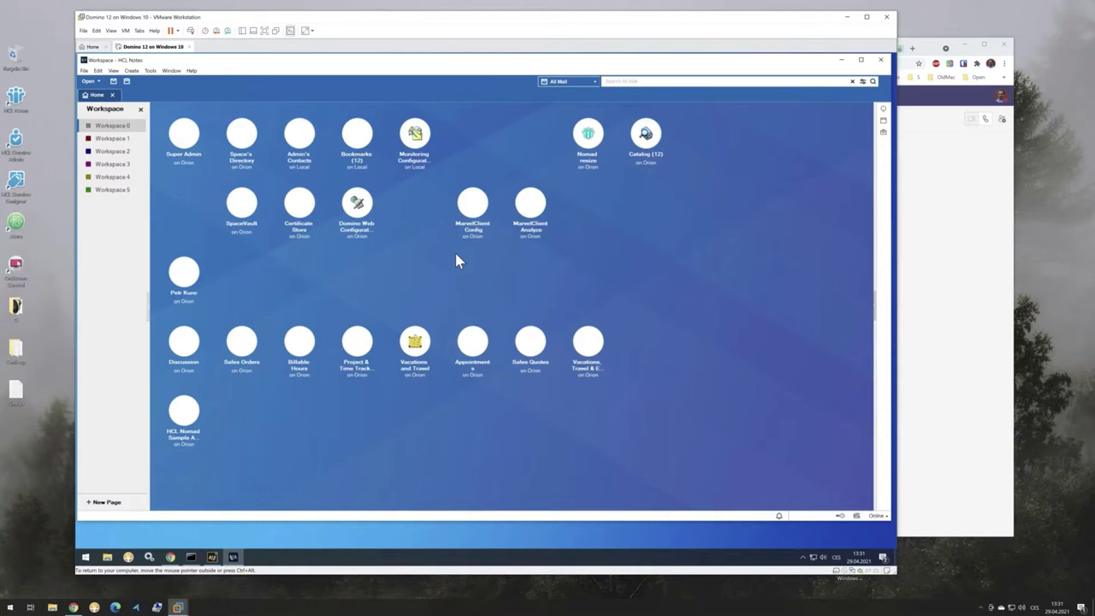
{"action": "left_click", "coordinate": [532, 207]}
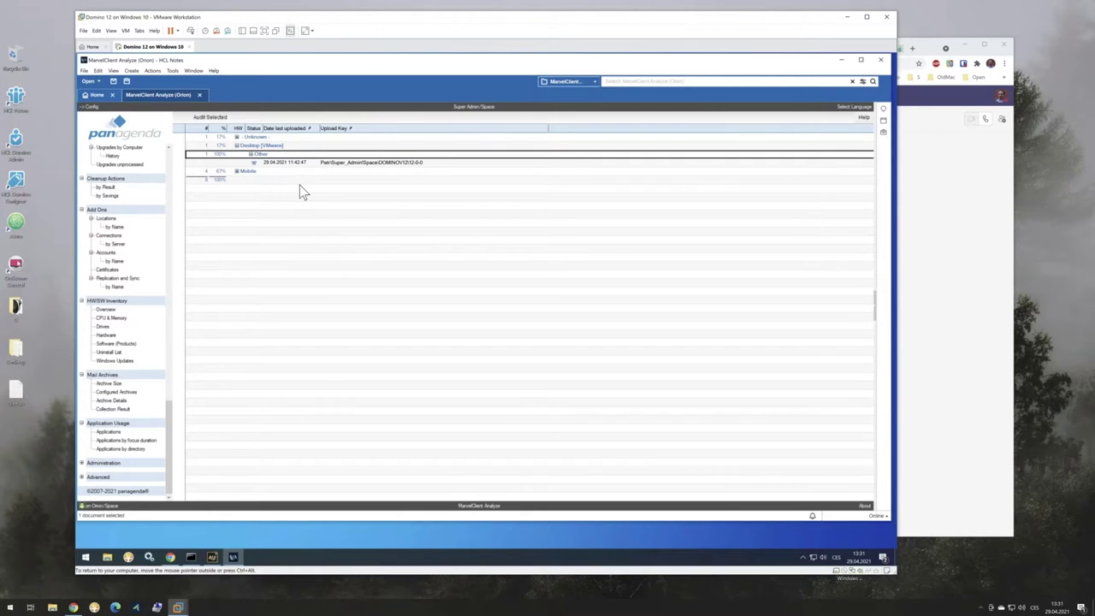
Expand the Unknown, Mobile and Phone categories and open the newest phone upload's profile.
{"action": "left_click", "coordinate": [237, 137]}
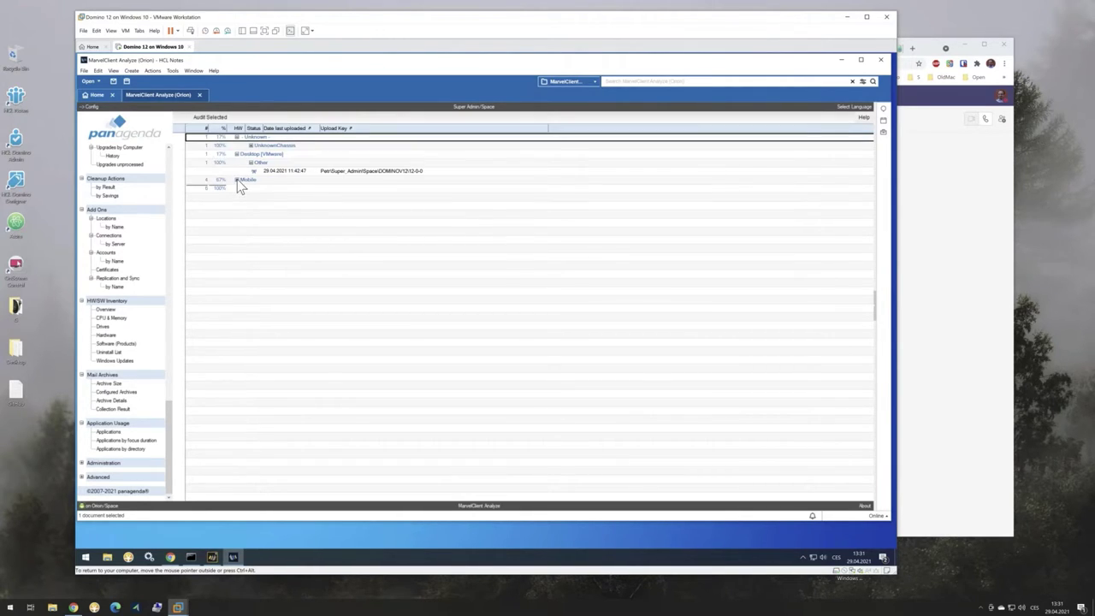
{"action": "left_click", "coordinate": [237, 179]}
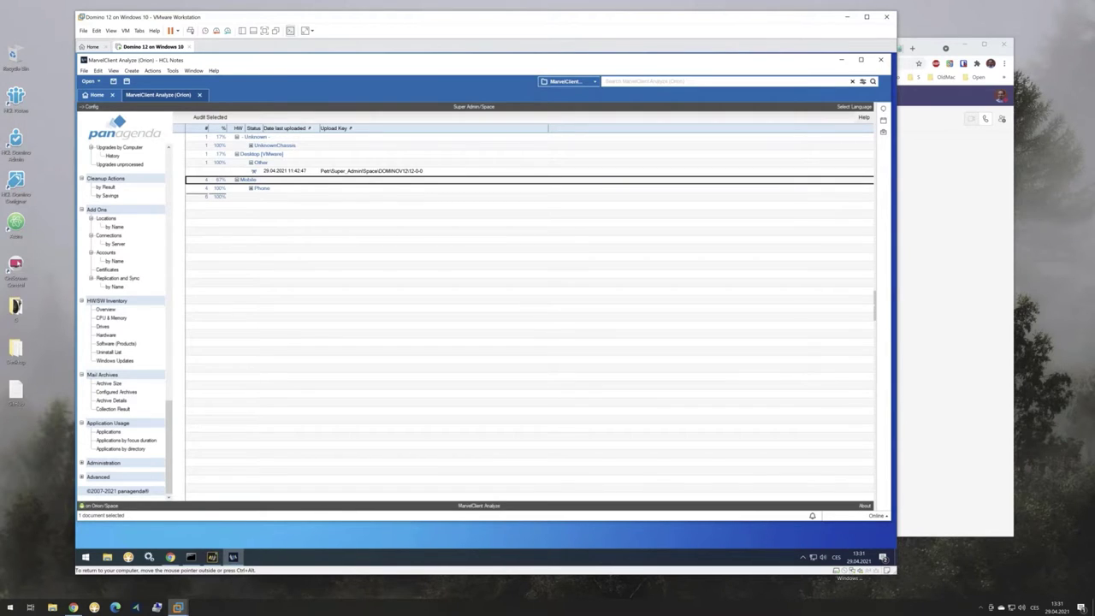
{"action": "left_click", "coordinate": [251, 188]}
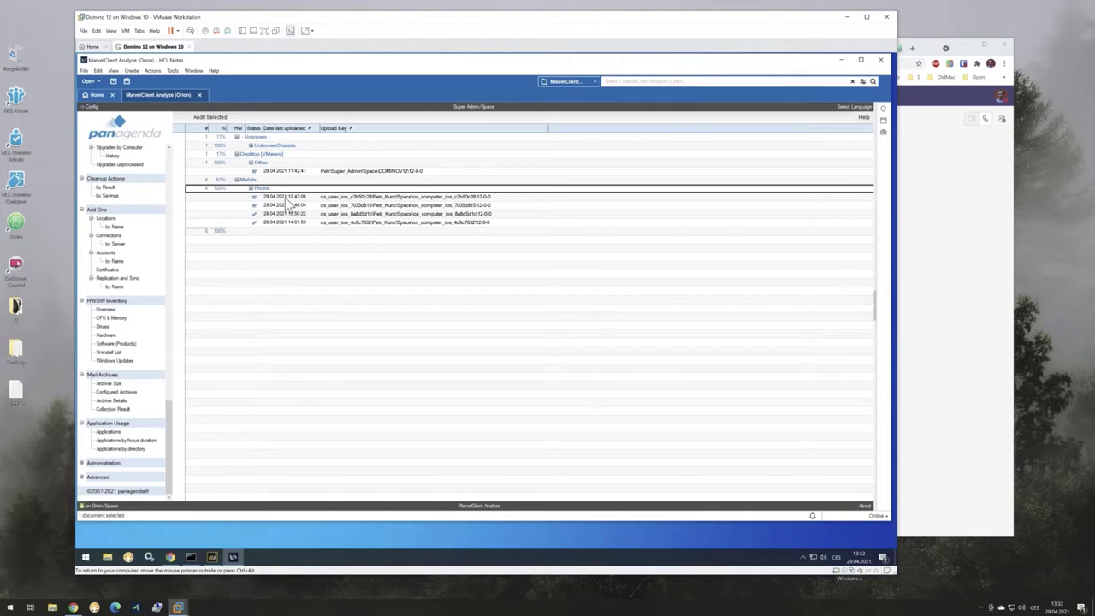
{"action": "double_click", "coordinate": [287, 199]}
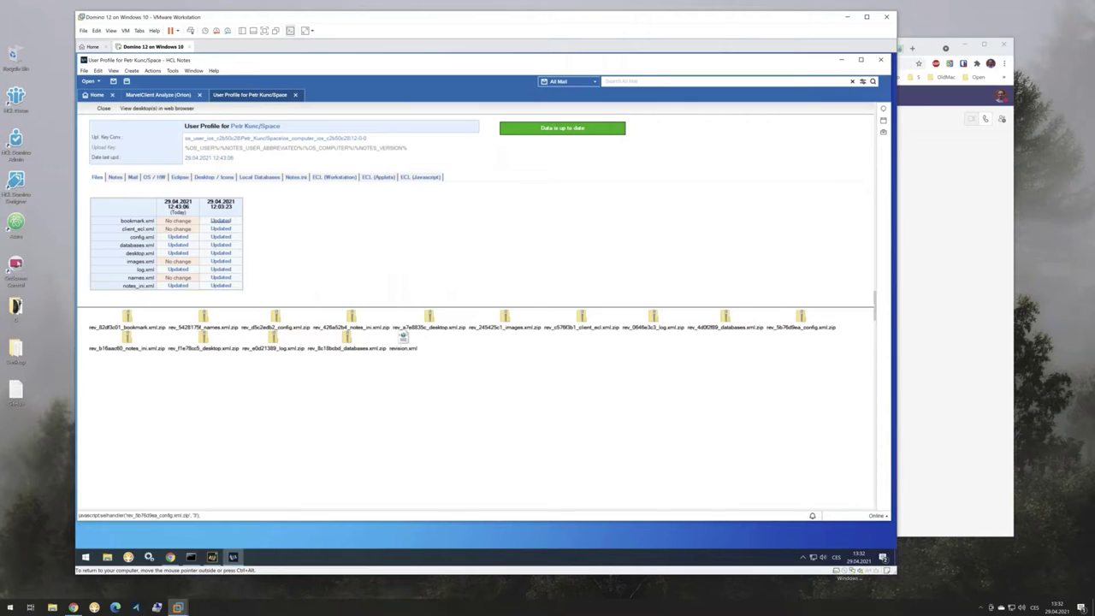
Review the profile's client, OS, Local Databases, Notes.ini and ECL tabs, ending on Desktop / Icons.
{"action": "left_click", "coordinate": [115, 178]}
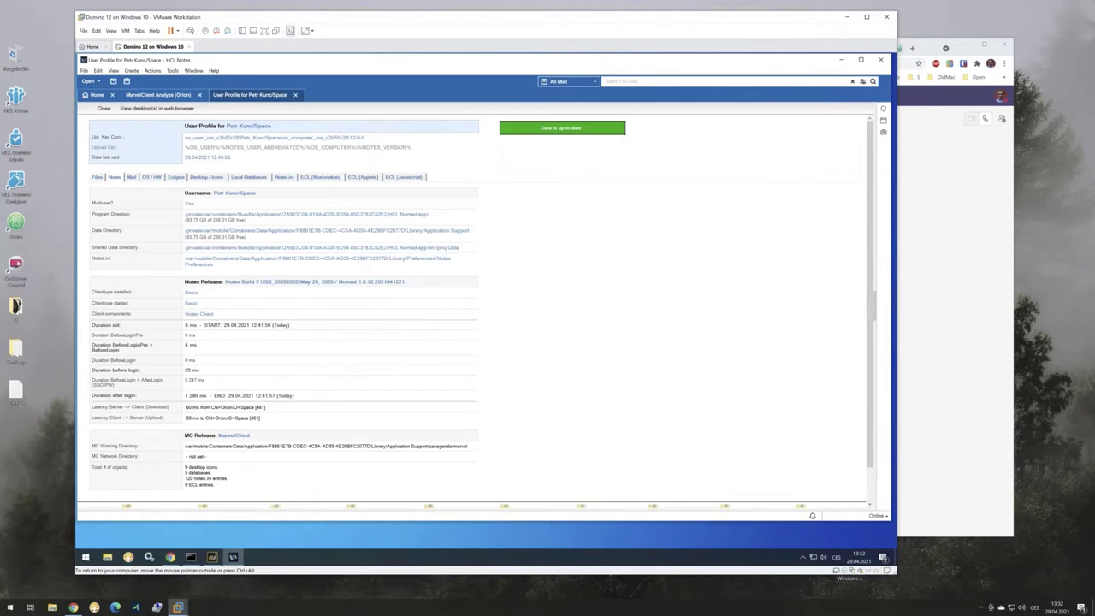
{"action": "left_click", "coordinate": [152, 177]}
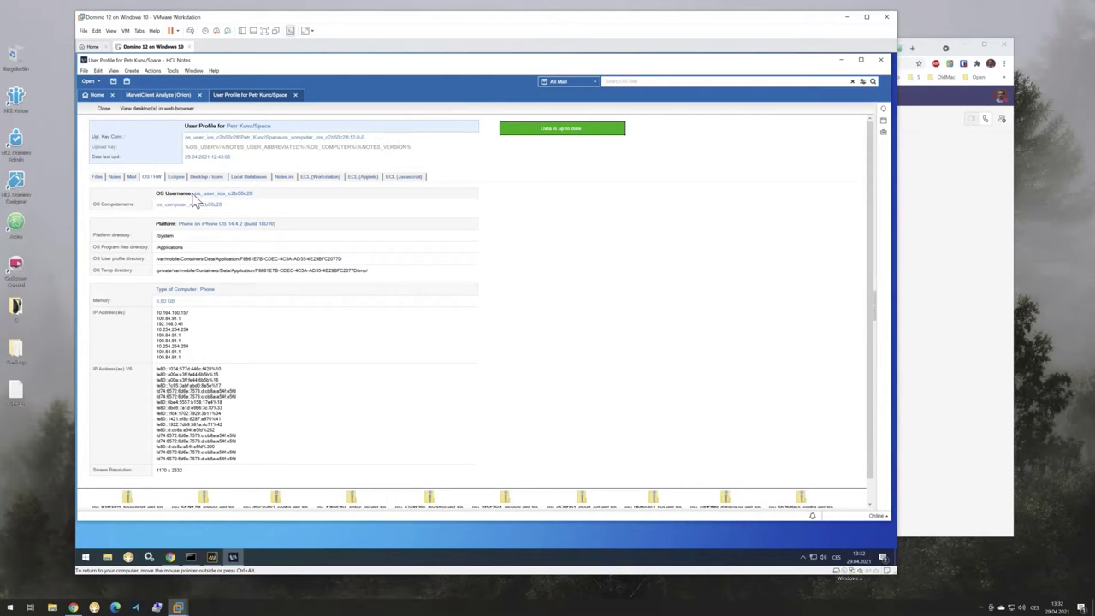
{"action": "left_click", "coordinate": [248, 176]}
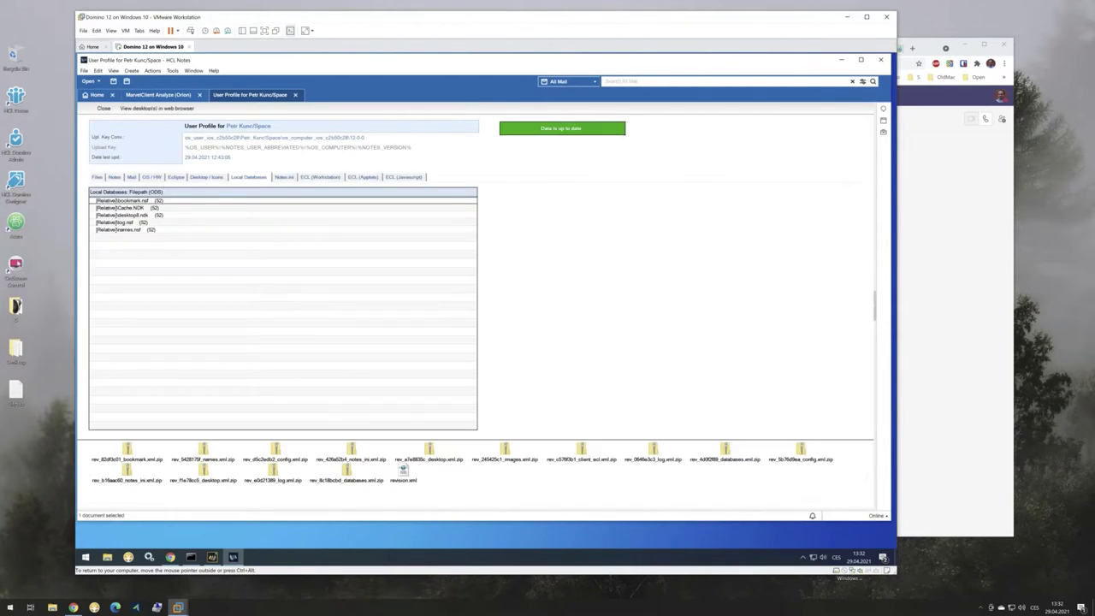
{"action": "left_click", "coordinate": [285, 177]}
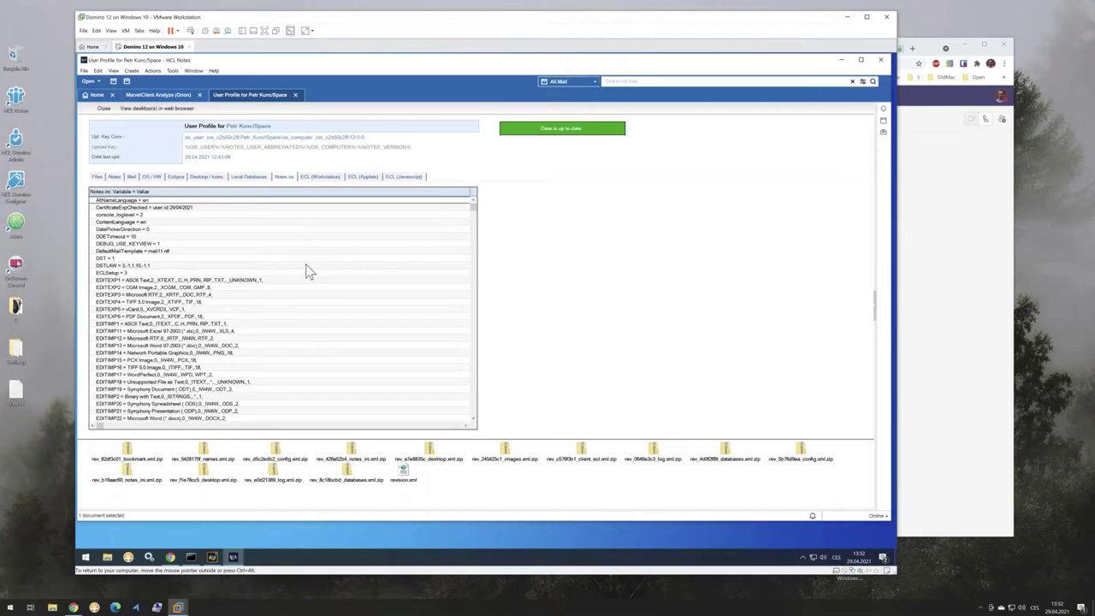
{"action": "left_click", "coordinate": [320, 176]}
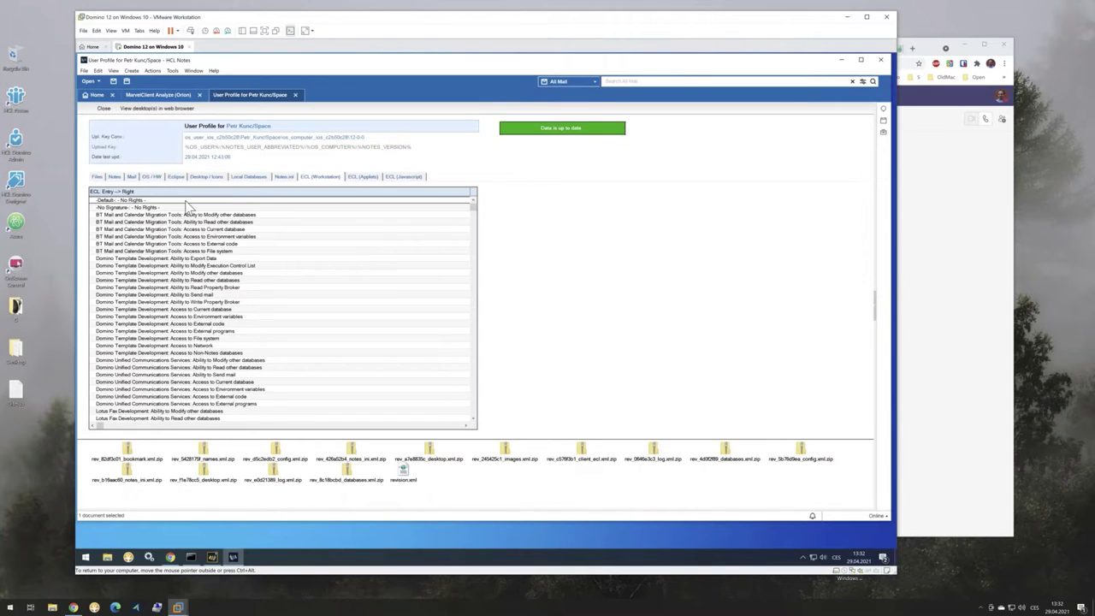
{"action": "left_click", "coordinate": [248, 177]}
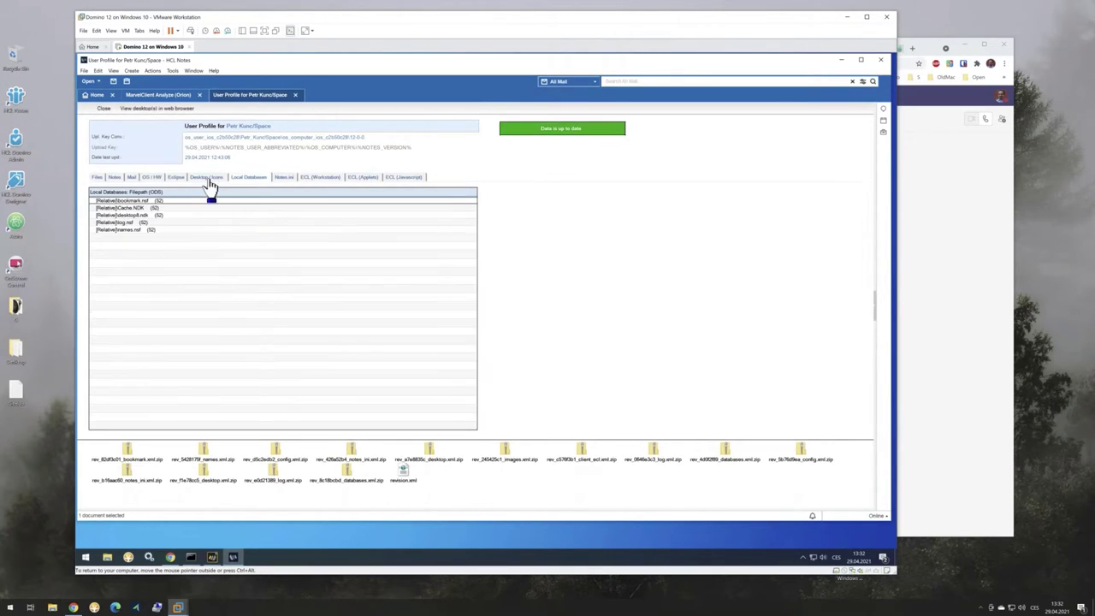
{"action": "left_click", "coordinate": [198, 177]}
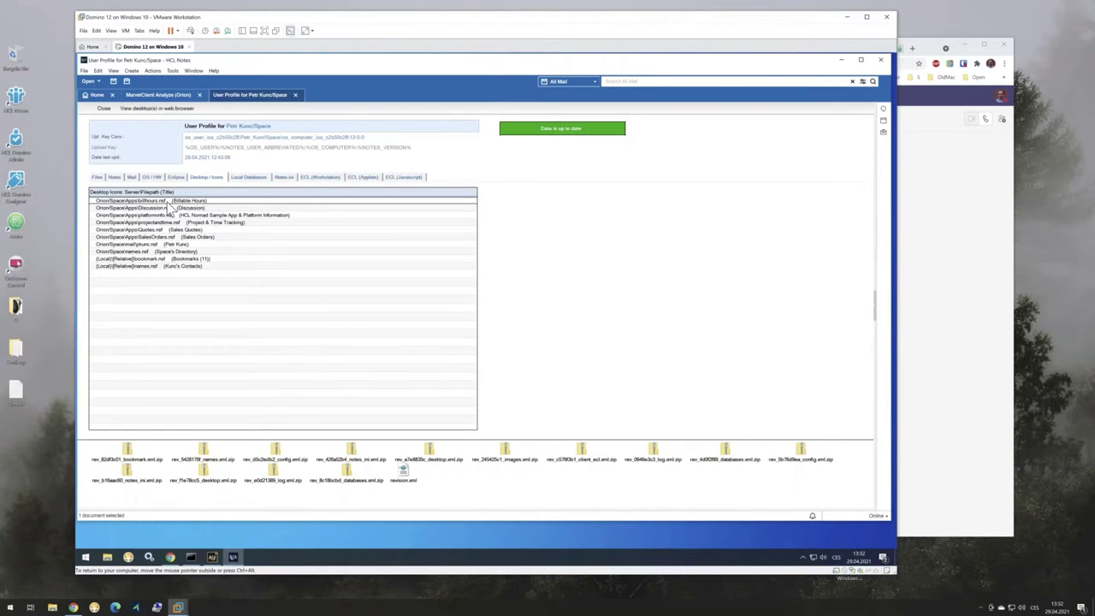
View the user's desktops in Chrome, close the third desktop tab, and return to Notes.
{"action": "left_click", "coordinate": [171, 110]}
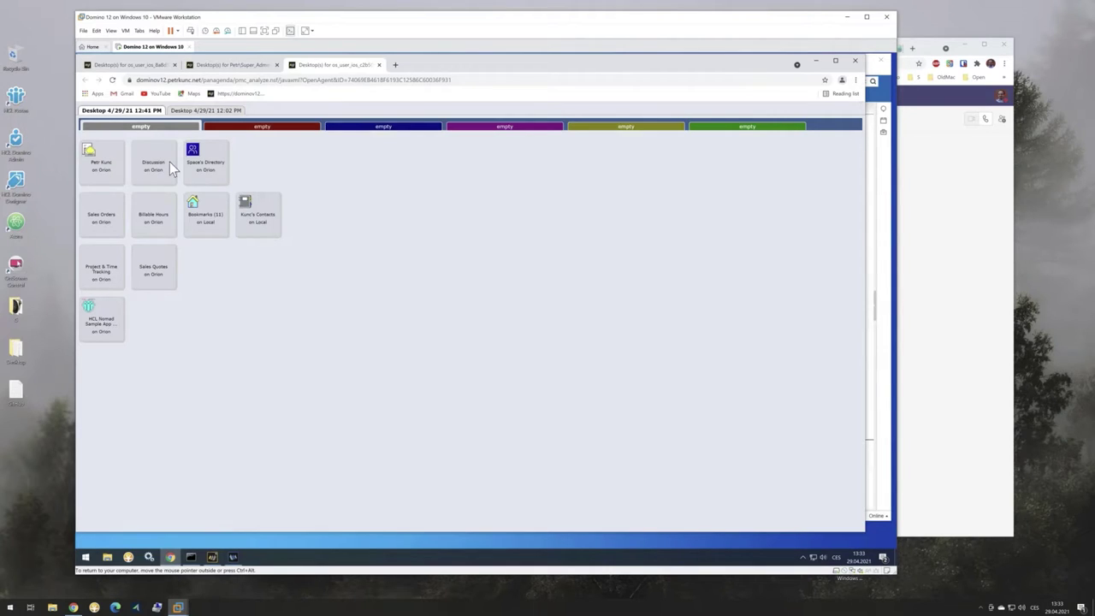
{"action": "left_click", "coordinate": [378, 65]}
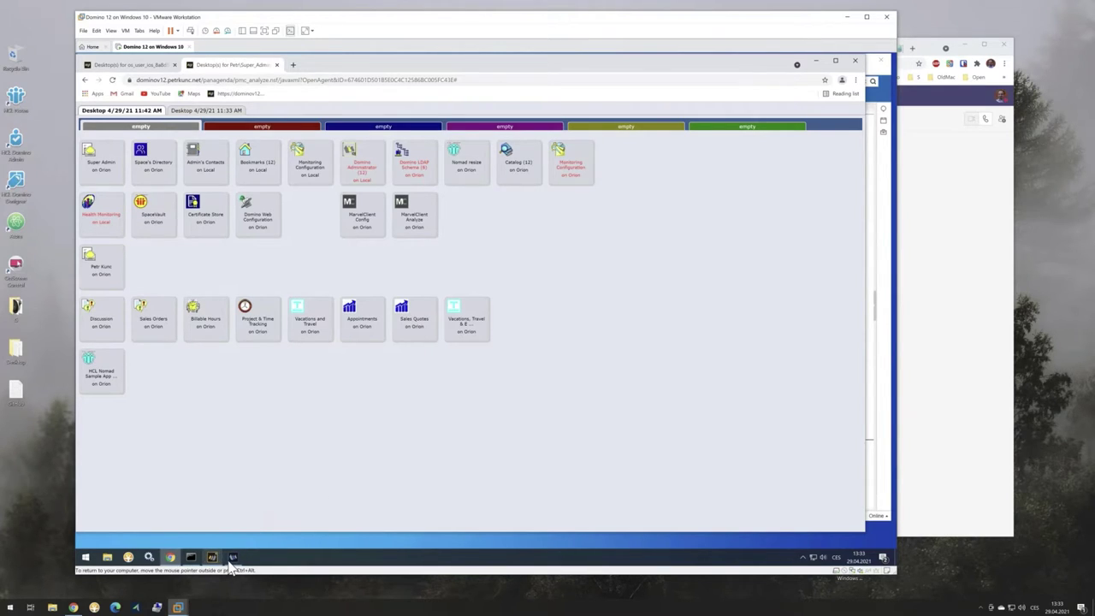
{"action": "mouse_move", "coordinate": [217, 567]}
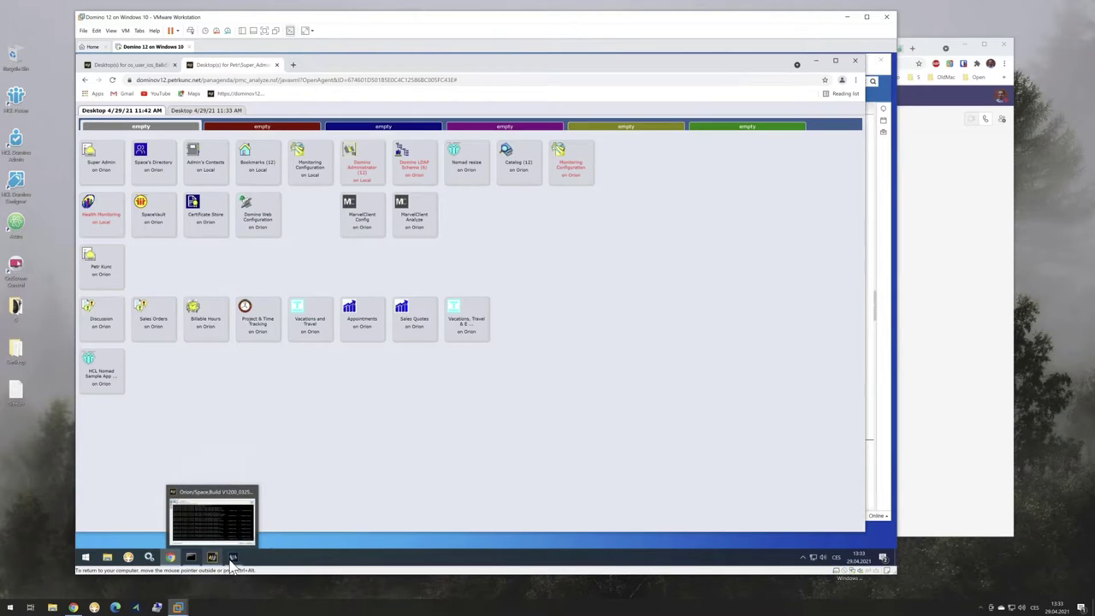
{"action": "left_click", "coordinate": [230, 566]}
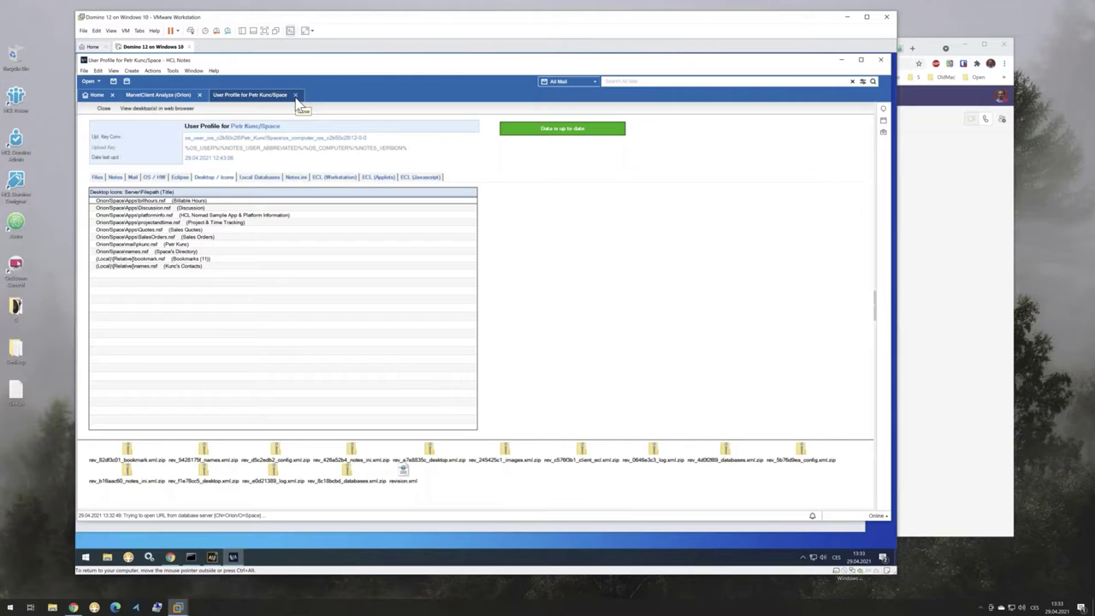
Close the user profile and MarvelClient Analyze, then open the MarvelClient Config database.
{"action": "left_click", "coordinate": [295, 95]}
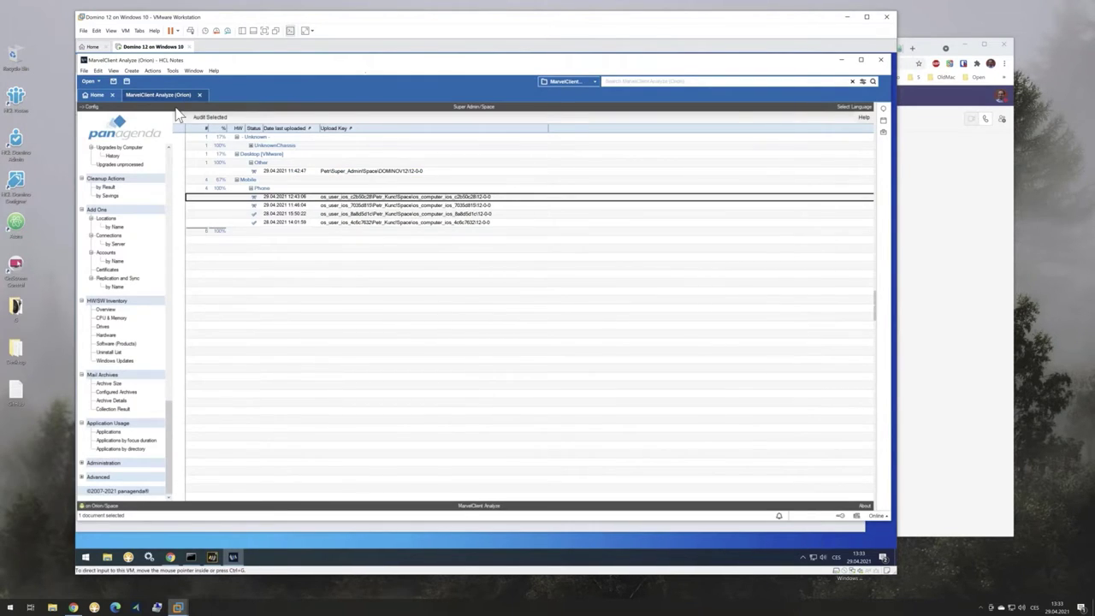
{"action": "left_click", "coordinate": [199, 95]}
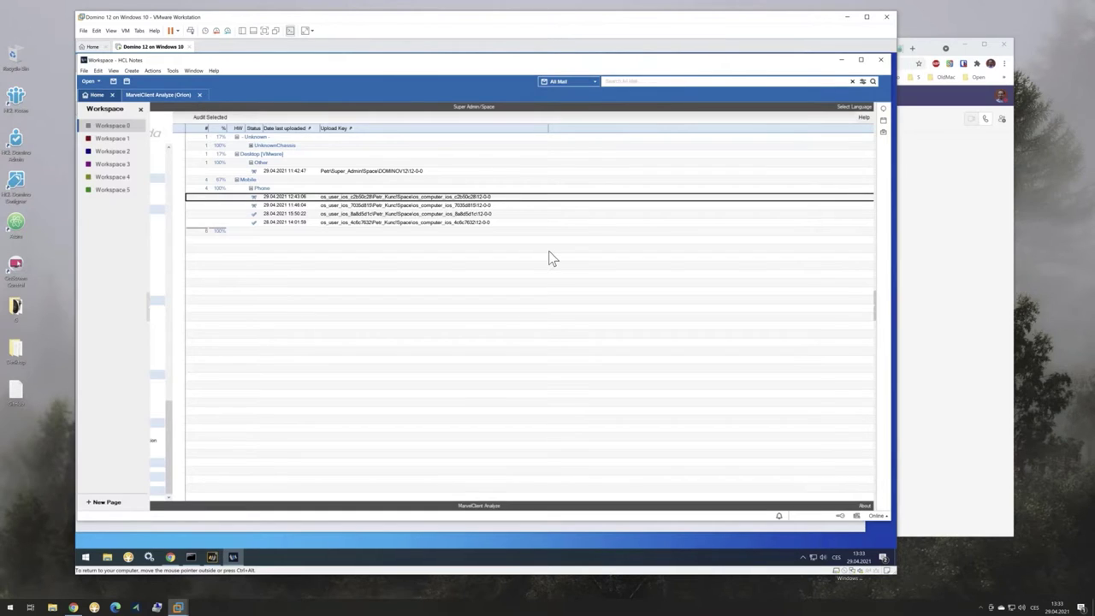
{"action": "double_click", "coordinate": [472, 210]}
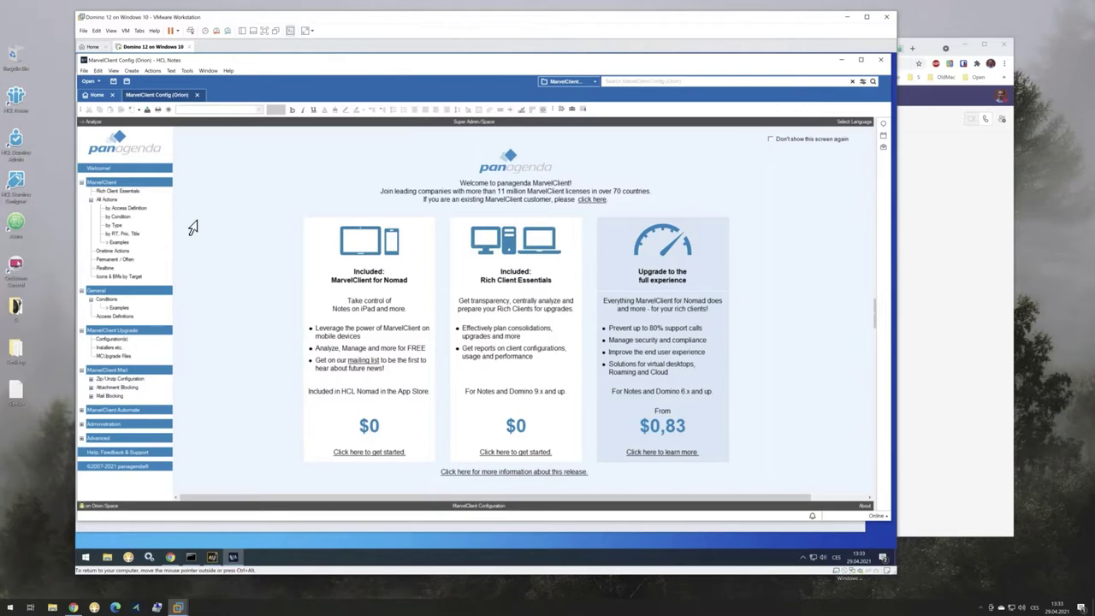
Show MarvelClient Config's All Actions view sorted by Access Definition.
{"action": "left_click", "coordinate": [127, 208]}
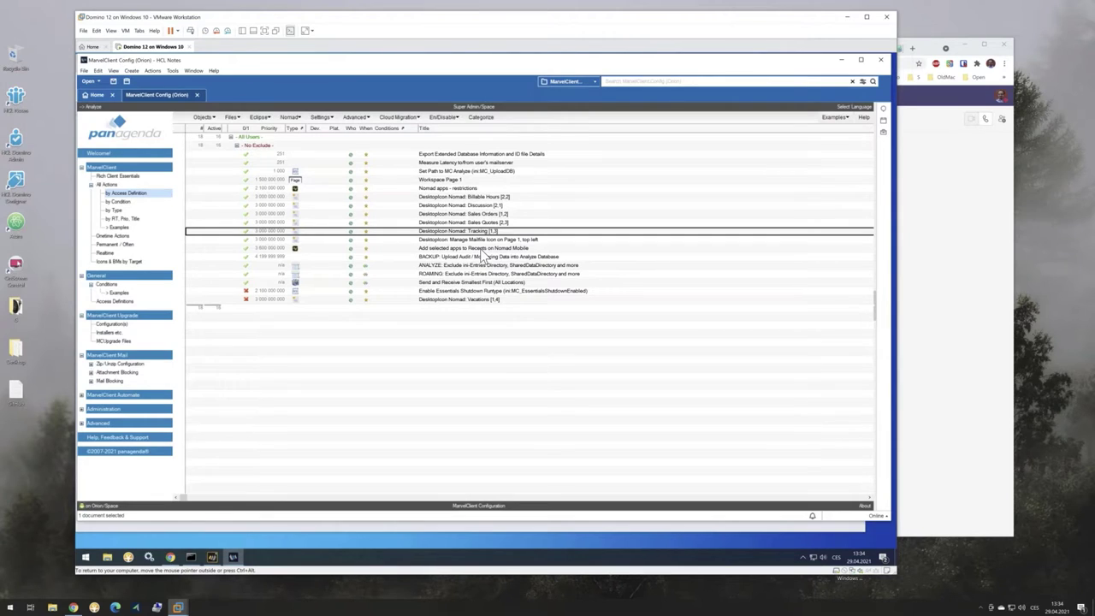
Make the Nomad Recents action fill free spaces with existing entries, then close it.
{"action": "double_click", "coordinate": [481, 249]}
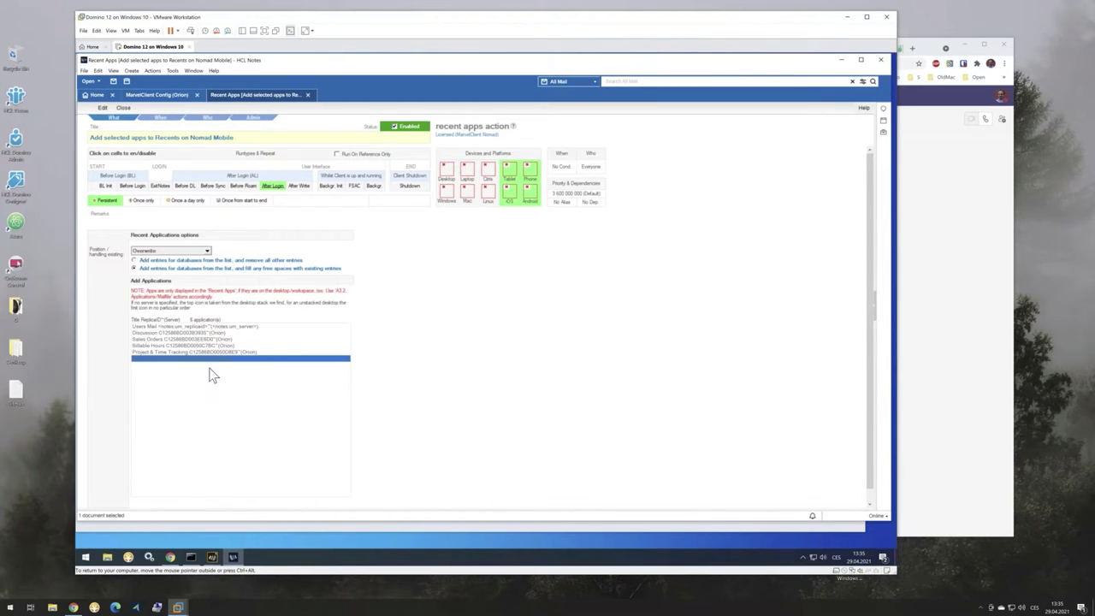
{"action": "left_click", "coordinate": [135, 260]}
{"action": "left_click", "coordinate": [225, 267]}
{"action": "left_click", "coordinate": [310, 95]}
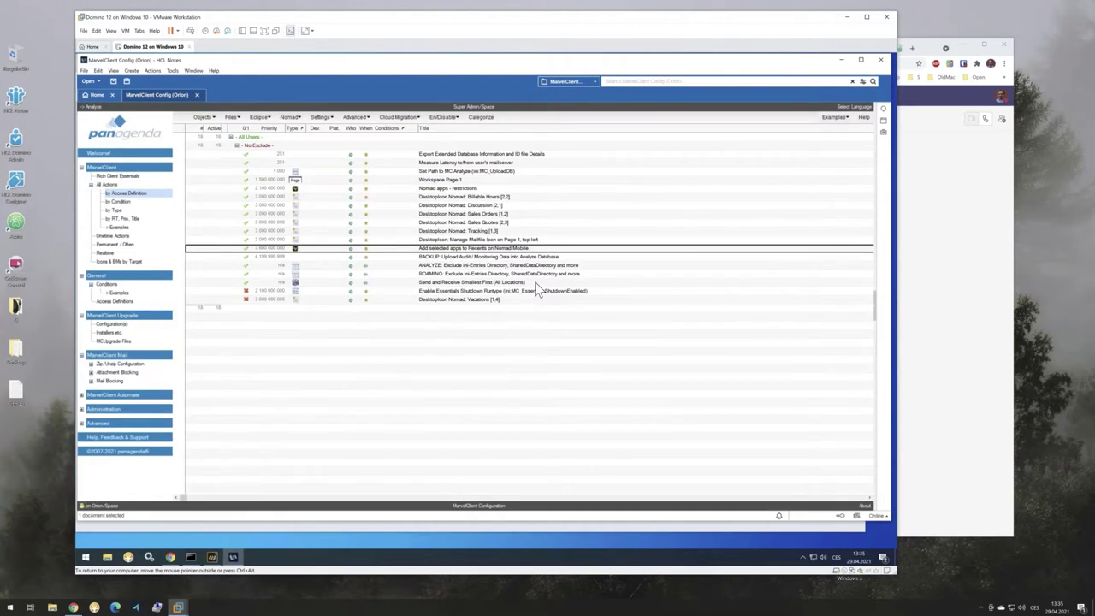
Open the 'Nomad apps - restrictions' action from the action list.
{"action": "double_click", "coordinate": [449, 188]}
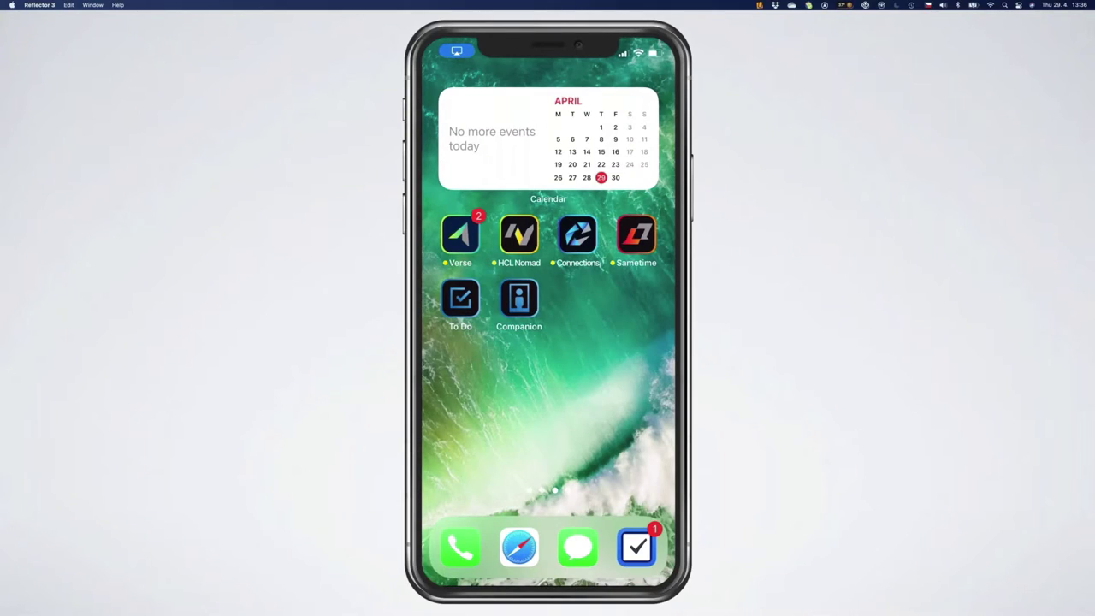
Launch HCL Nomad on the iPhone and hold the Billable Hours tile in Recent Applications.
{"action": "left_click", "coordinate": [518, 235]}
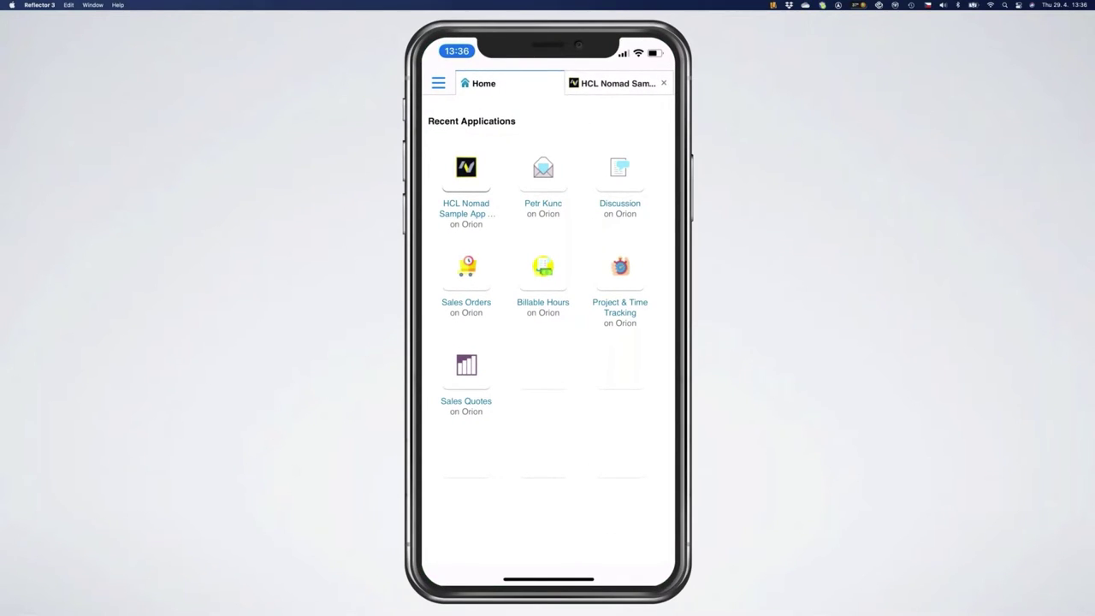
{"action": "left_click", "coordinate": [543, 287]}
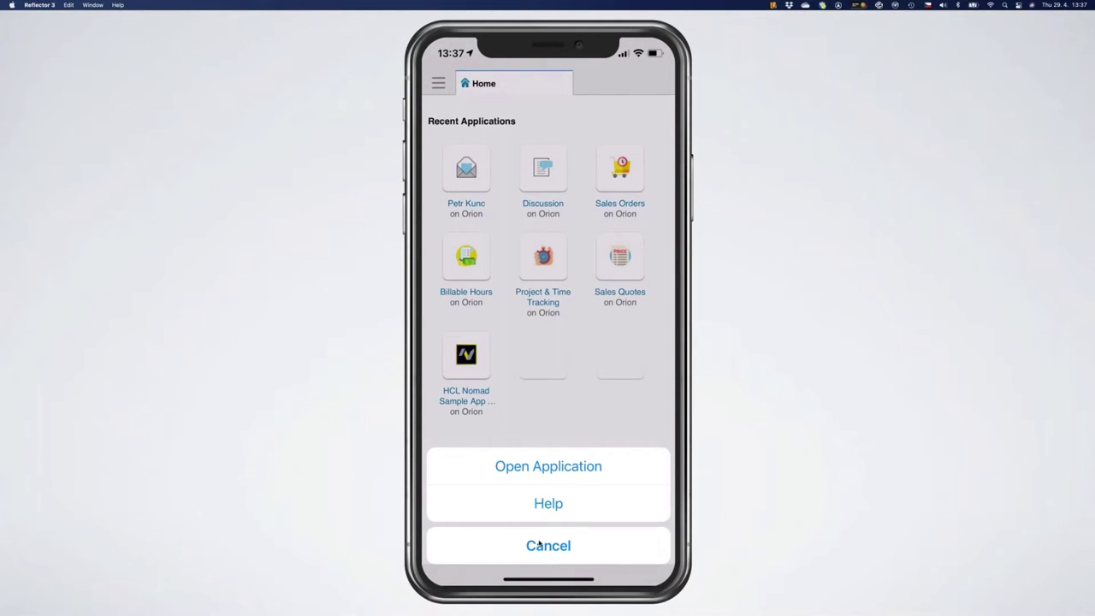
Dismiss the Nomad application options sheets and return to the Windows VM desktop.
{"action": "left_click", "coordinate": [585, 465]}
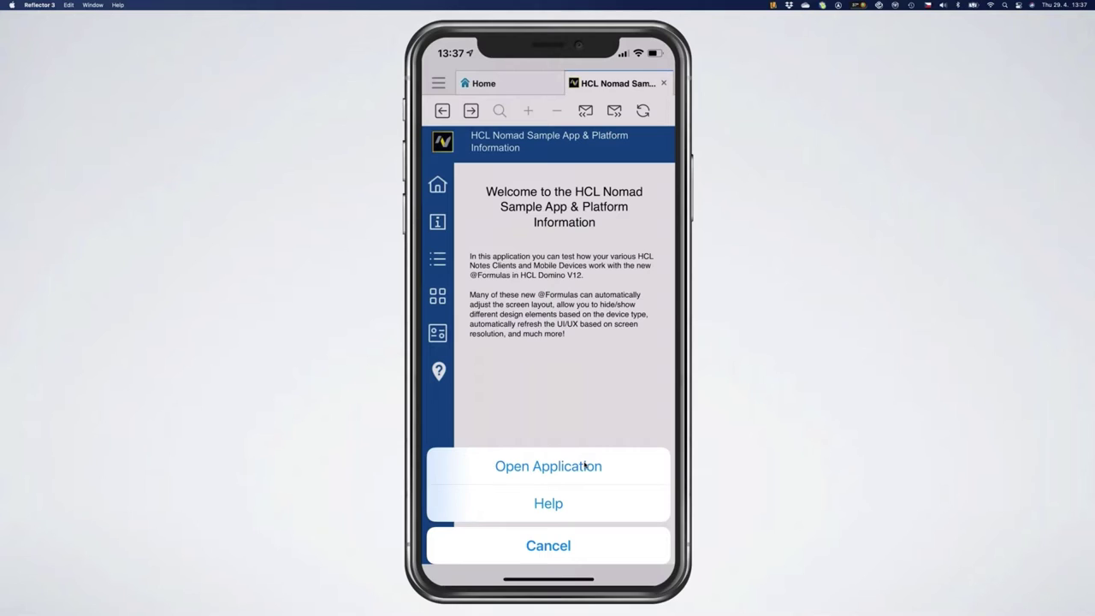
{"action": "left_click", "coordinate": [585, 465]}
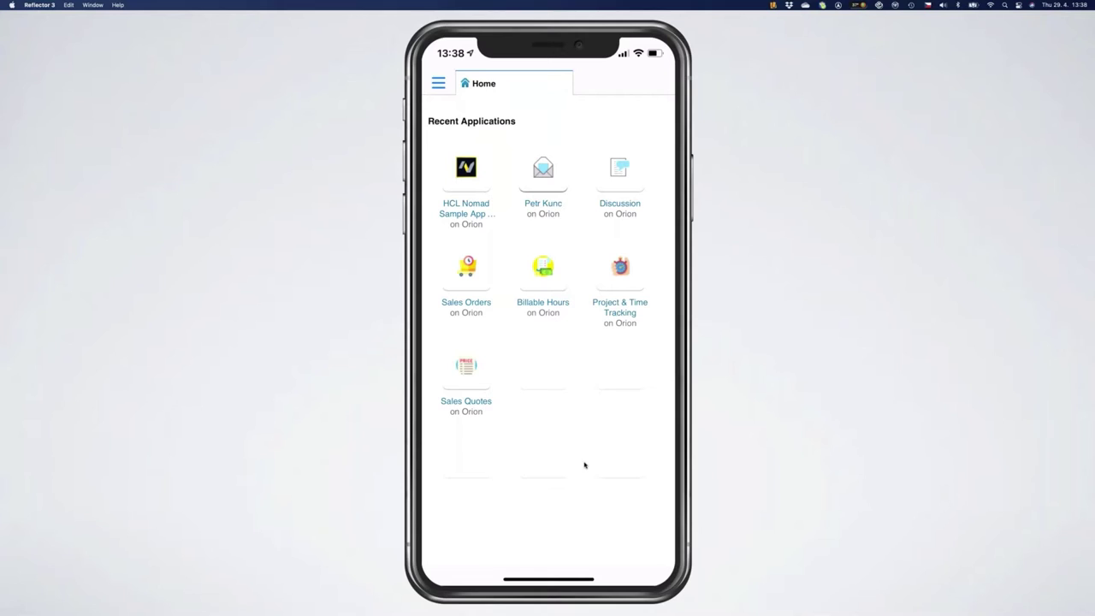
{"action": "key", "text": "ctrl+Right"}
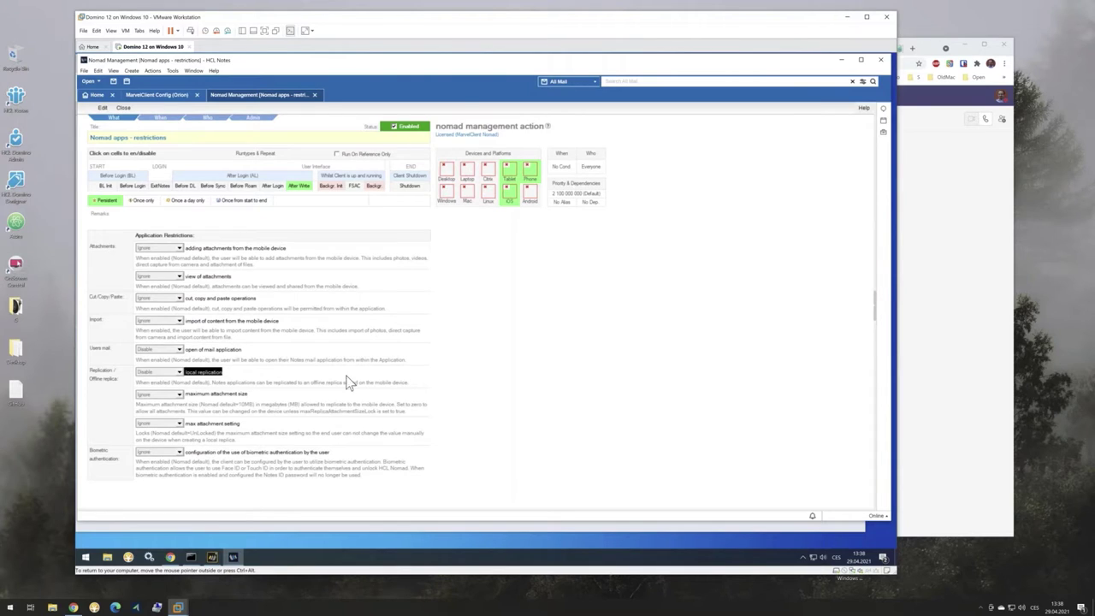
Close the Nomad apps restrictions document and open 'Add selected apps to Recents on Nomad Mobile'.
{"action": "left_click", "coordinate": [316, 95]}
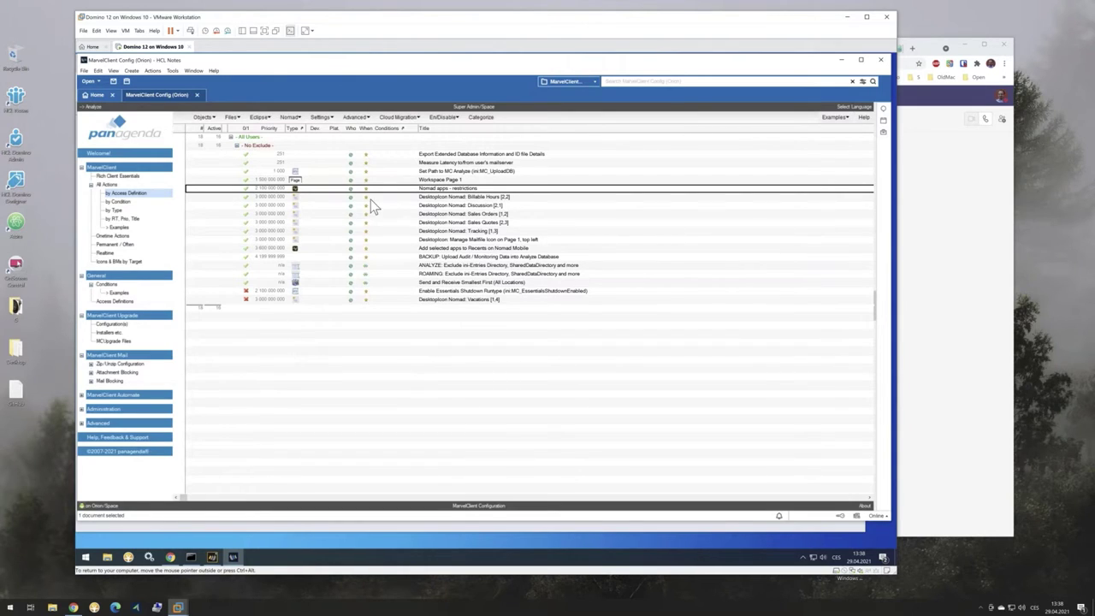
{"action": "left_click", "coordinate": [470, 248]}
{"action": "double_click", "coordinate": [471, 248]}
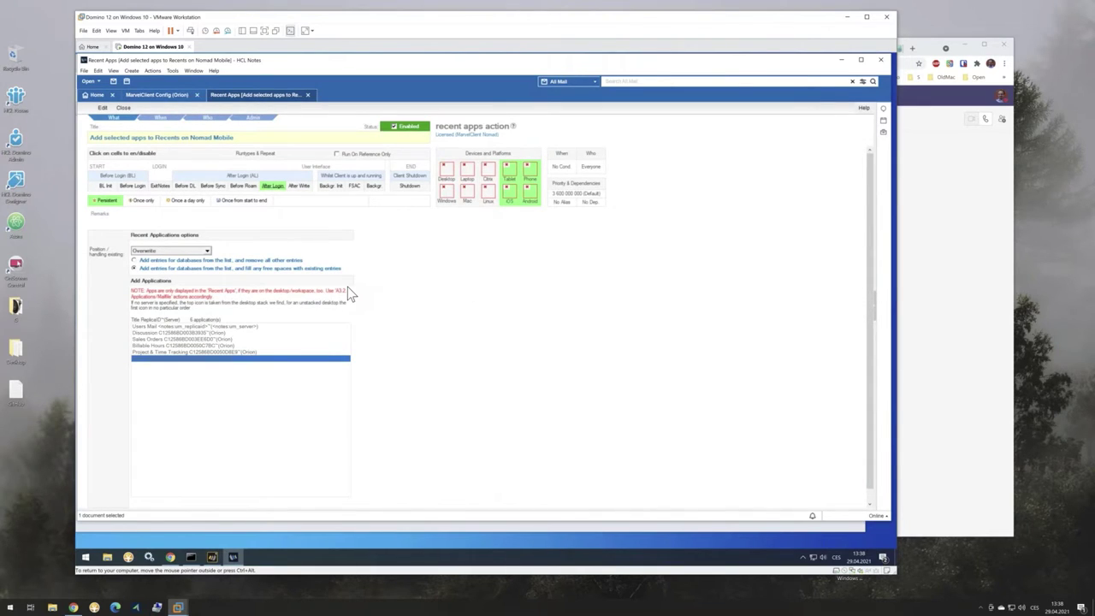
Inspect the Recent Apps action's five-app list in edit mode, then close it without changes.
{"action": "left_click", "coordinate": [103, 107]}
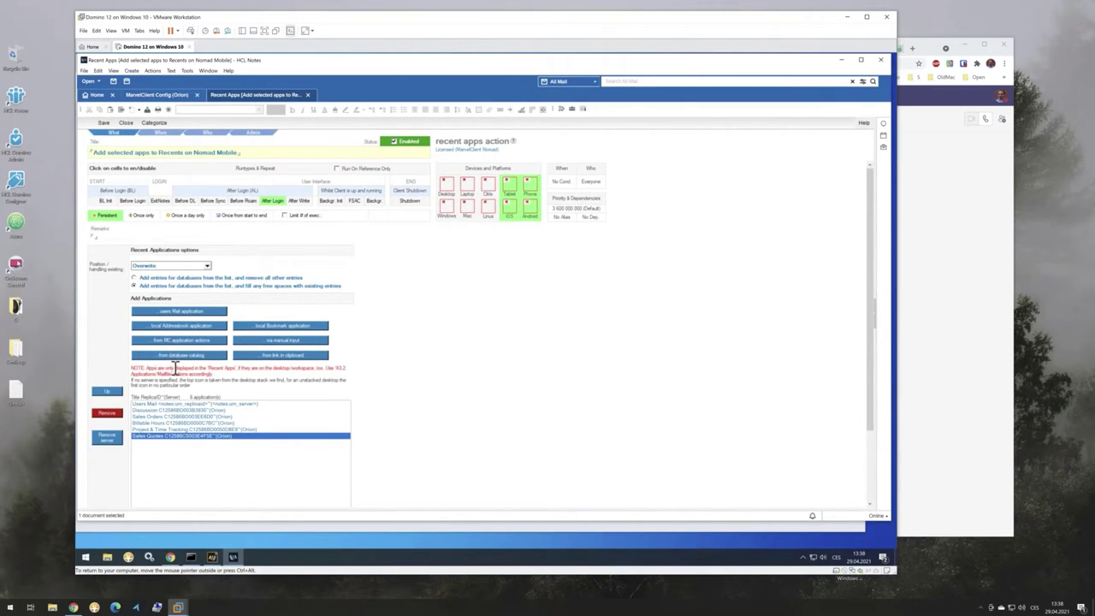
{"action": "scroll", "coordinate": [164, 373], "scroll_direction": "down", "scroll_amount": 2}
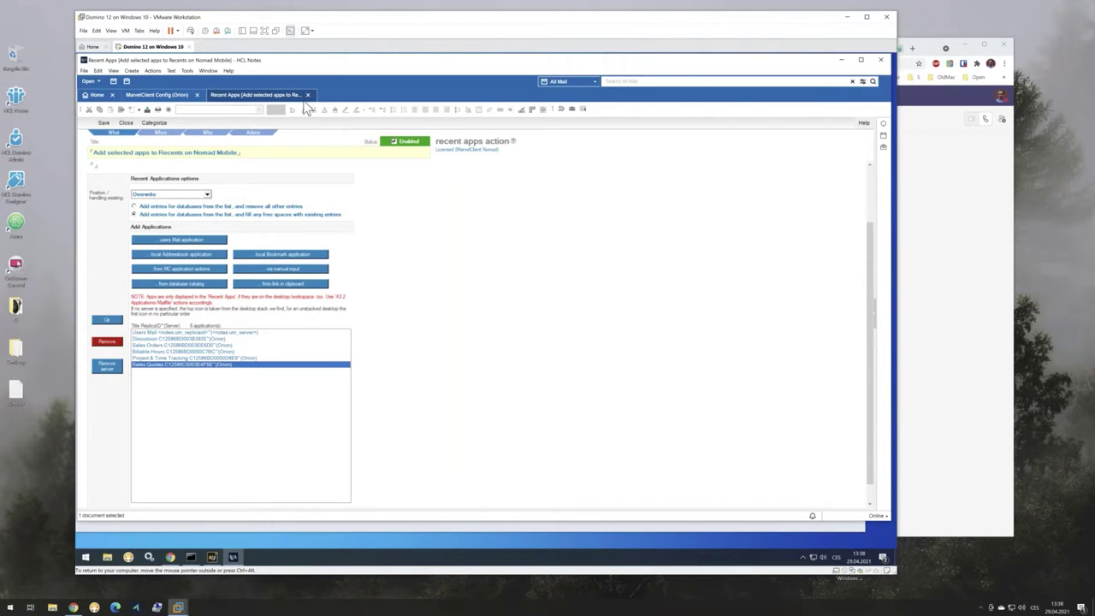
{"action": "key", "text": "Escape"}
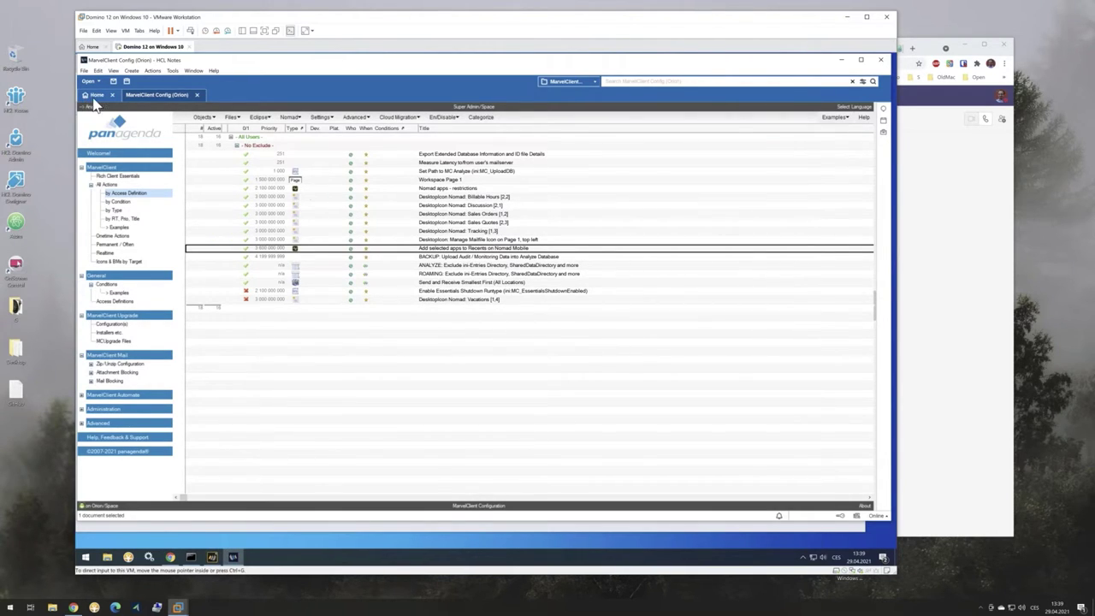
Open the Vacations, Travel & Expenses database from the Home workspace.
{"action": "left_click", "coordinate": [94, 99]}
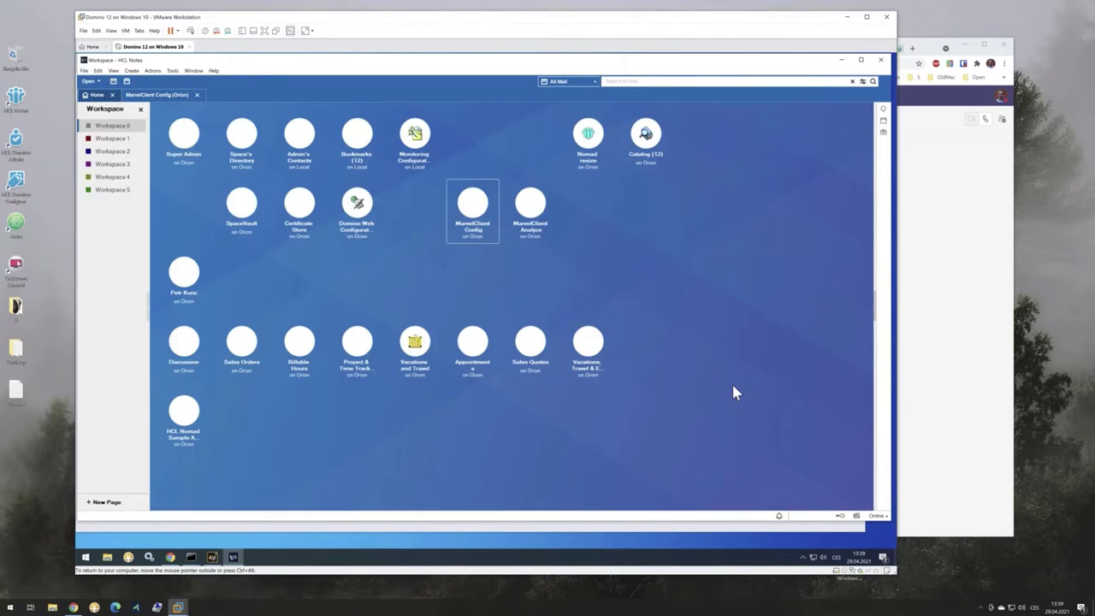
{"action": "left_click", "coordinate": [588, 344]}
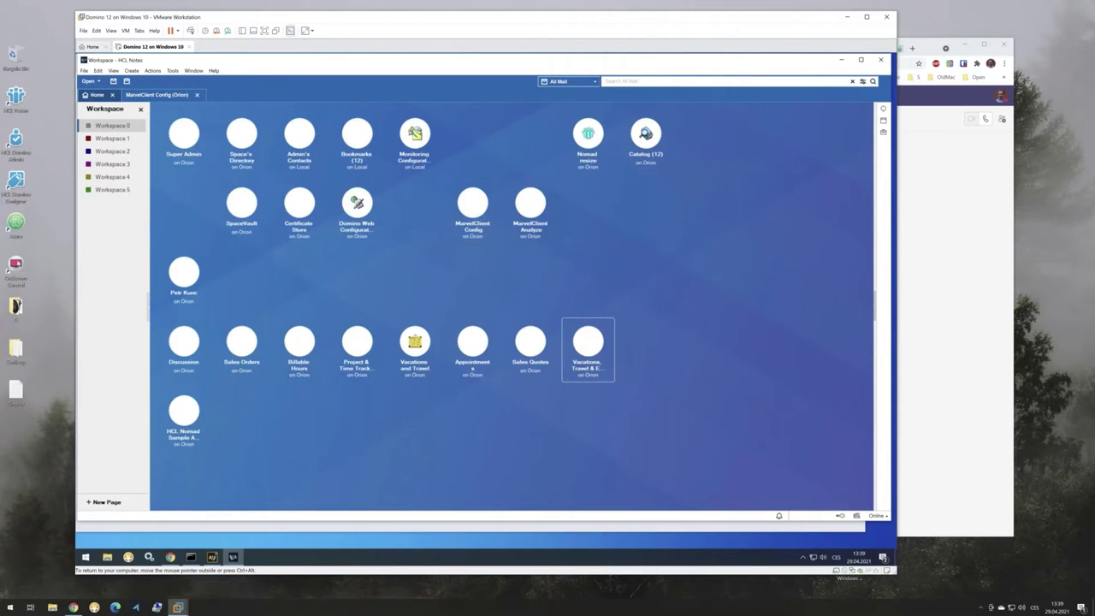
{"action": "key", "text": "Return"}
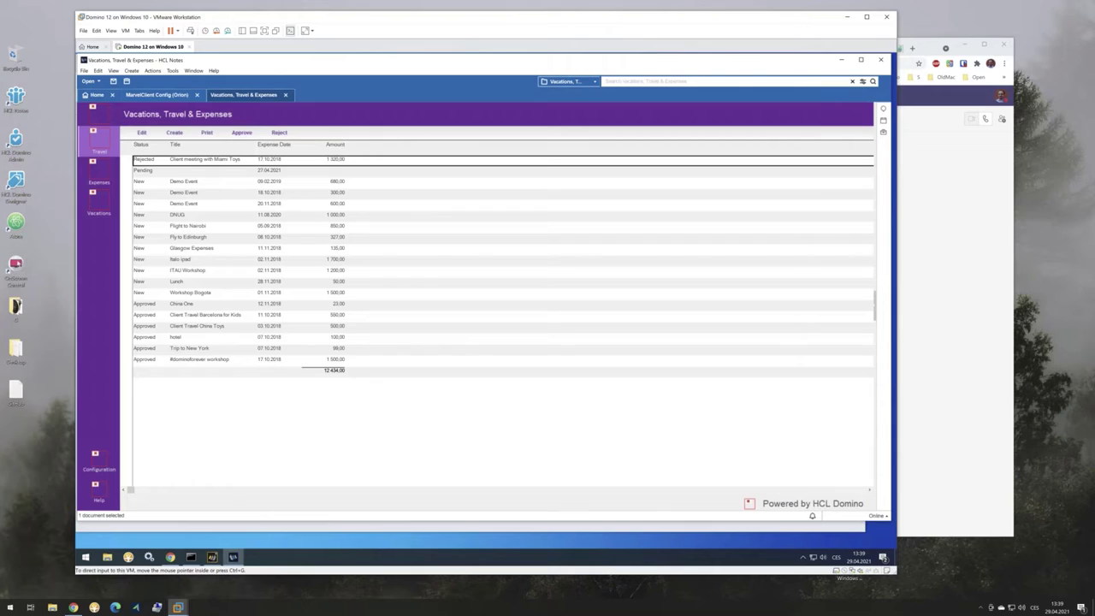
Copy an application link to the Vacations, Travel & Expenses database via Edit > Copy As.
{"action": "left_click", "coordinate": [84, 71]}
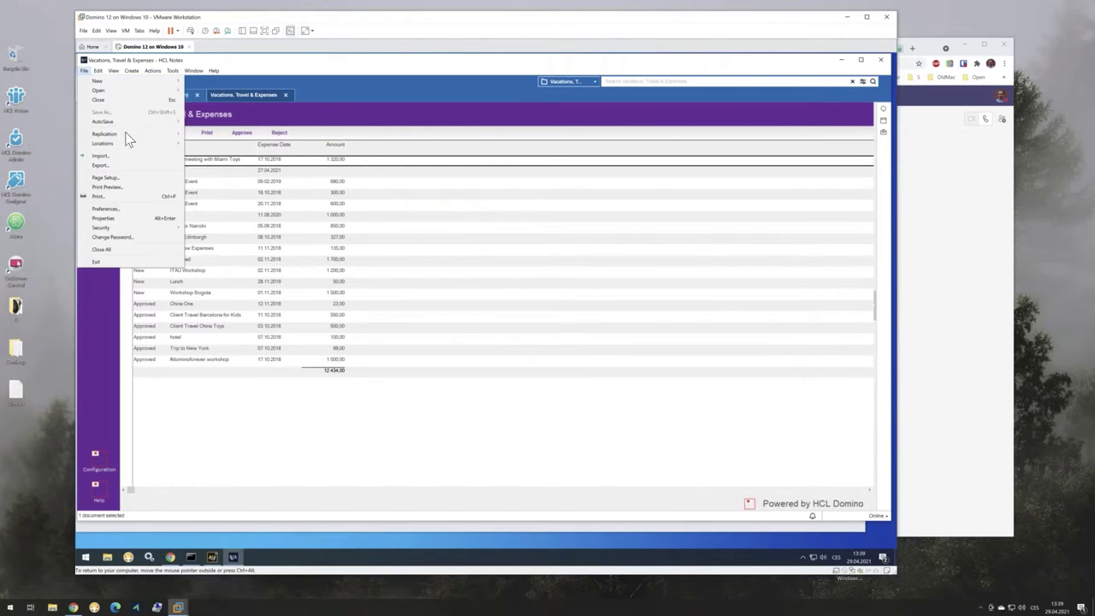
{"action": "left_click", "coordinate": [99, 71]}
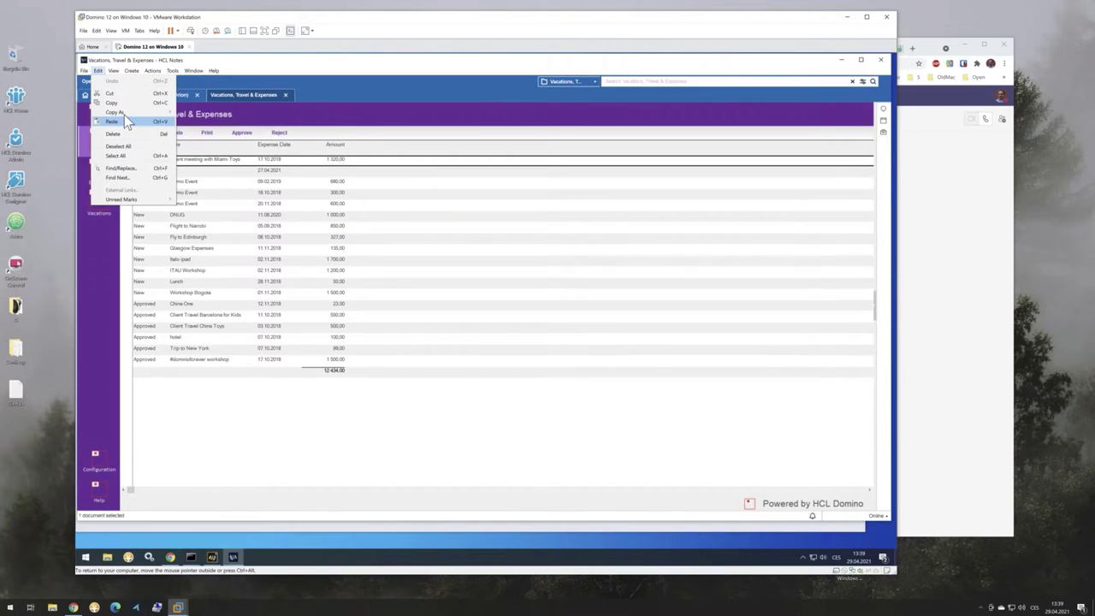
{"action": "mouse_move", "coordinate": [171, 113]}
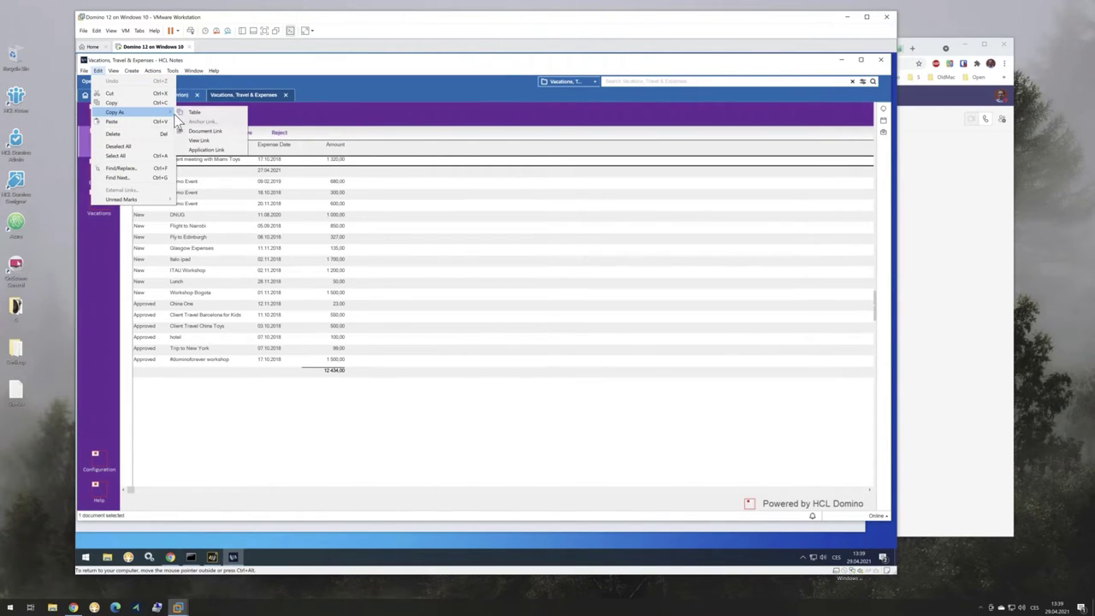
{"action": "left_click", "coordinate": [206, 150]}
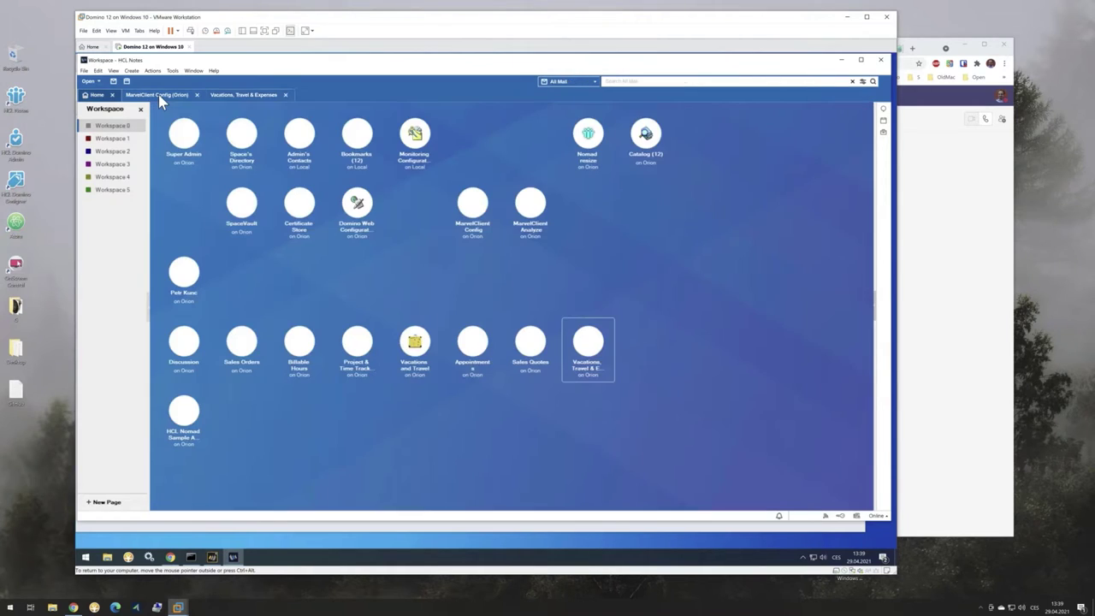
Close the Vacations tab and show MarvelClient Config's Objects list of creatable action types.
{"action": "left_click", "coordinate": [158, 94]}
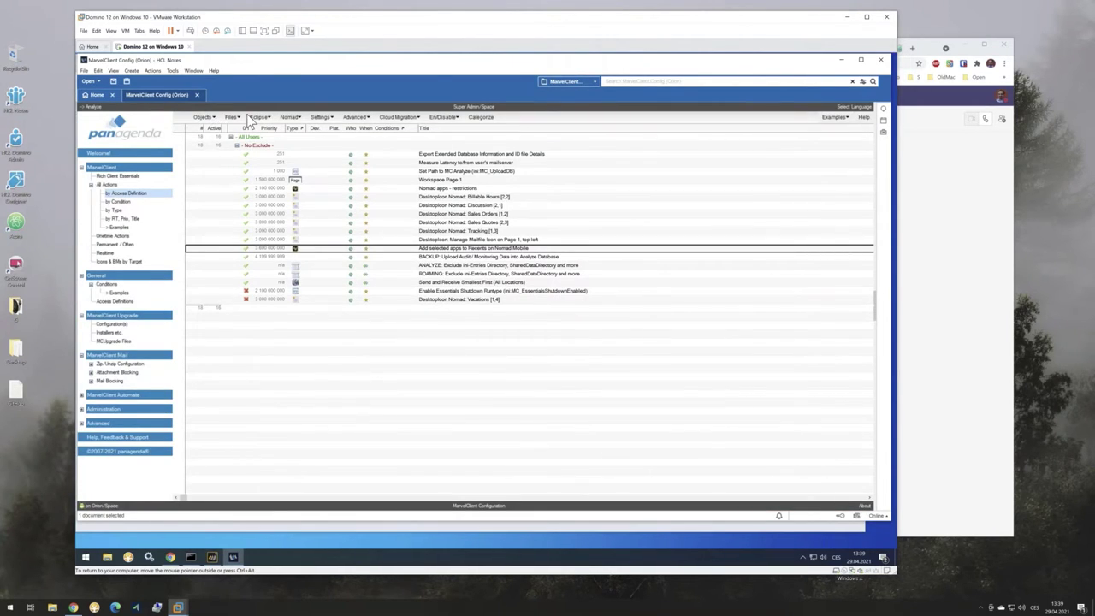
{"action": "left_click", "coordinate": [214, 120]}
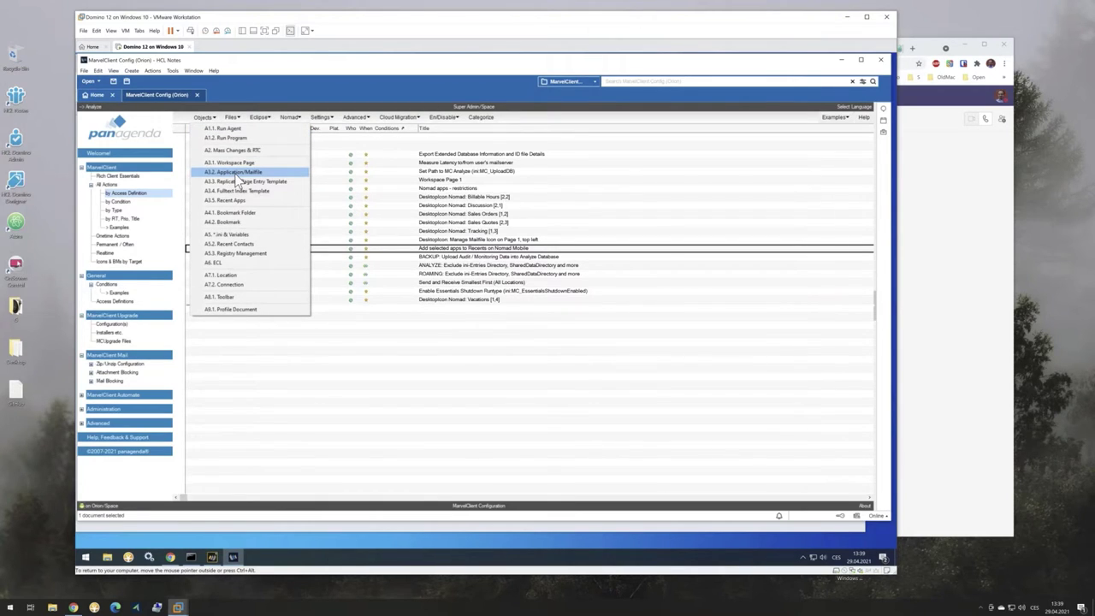
Create an A3.2 Application/Mailfile action titled 'DesktopIcon Nomad: Vacation (1,4)'.
{"action": "left_click", "coordinate": [229, 173]}
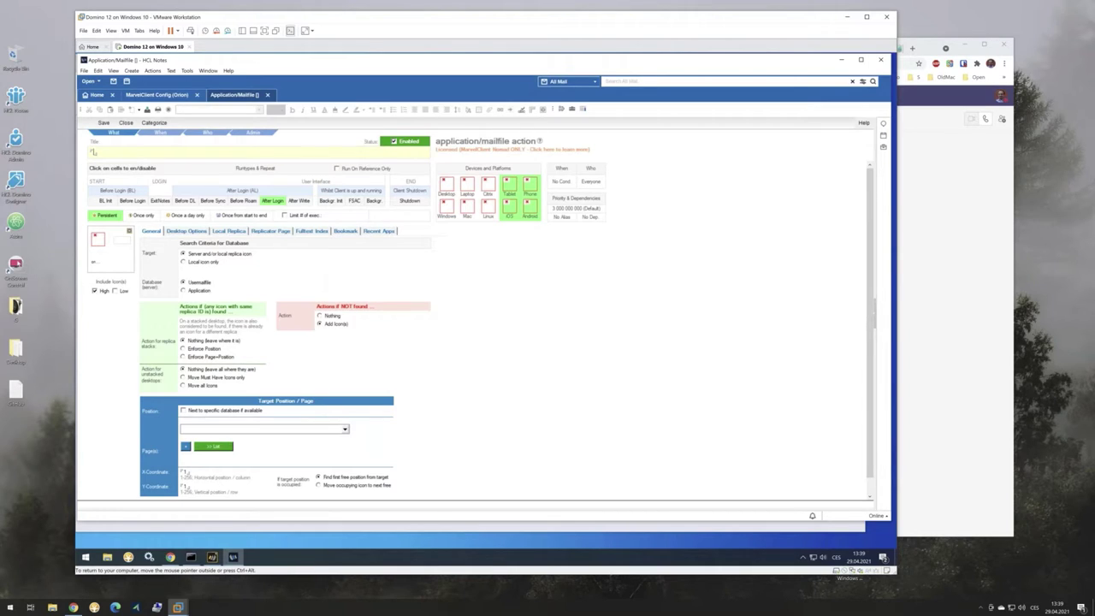
{"action": "type", "text": "Desktop"}
{"action": "type", "text": "Icon"}
{"action": "type", "text": " Nomad"}
{"action": "type", "text": ": Vacatio"}
{"action": "type", "text": "n"}
{"action": "type", "text": " o"}
{"action": "key", "text": "BackSpace"}
{"action": "key", "text": "BackSpace"}
{"action": "type", "text": "("}
{"action": "key", "text": "BackSpace"}
{"action": "key", "text": "BackSpace"}
{"action": "type", "text": "on ("}
{"action": "type", "text": "1)"}
{"action": "type", "text": ".4"}
Target the Vacations, Travel & Expenses application, filling its database data from the clipboard link.
{"action": "left_click", "coordinate": [182, 291]}
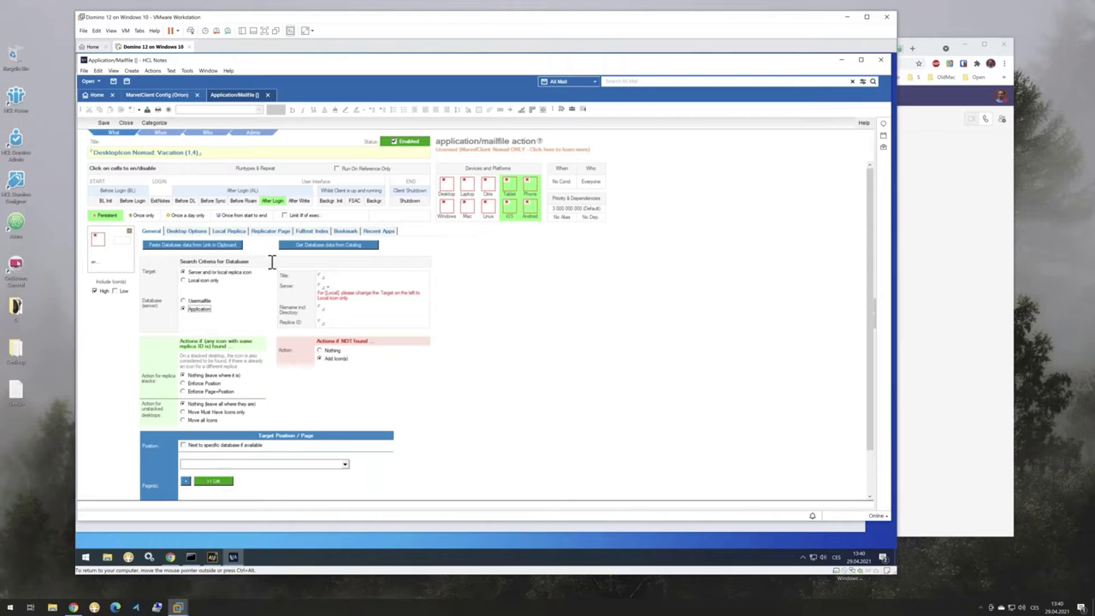
{"action": "left_click", "coordinate": [318, 246]}
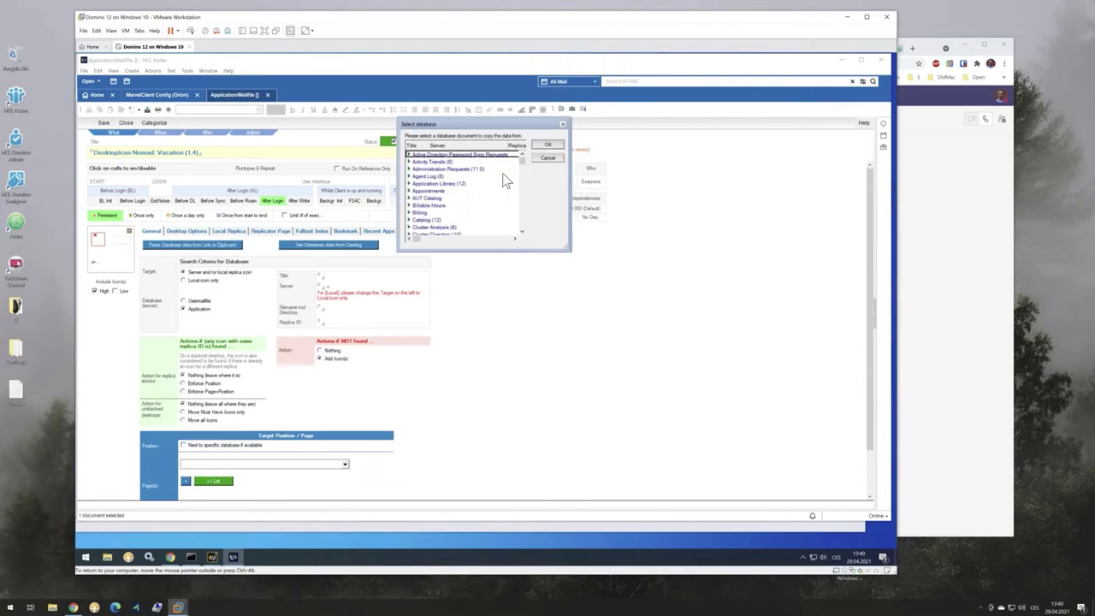
{"action": "left_click", "coordinate": [547, 157]}
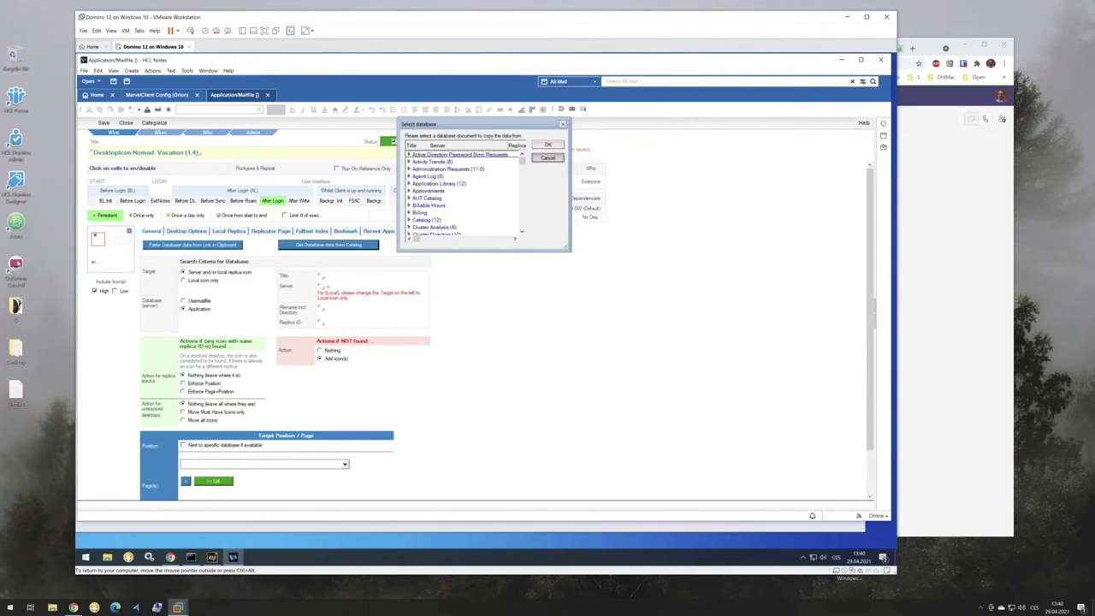
{"action": "left_click", "coordinate": [208, 246]}
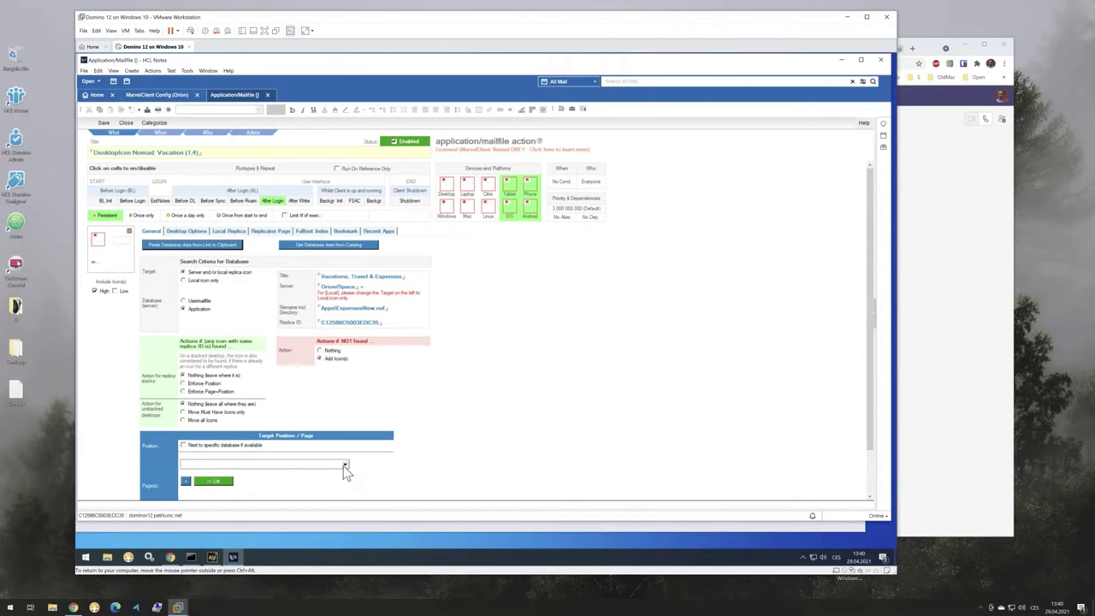
{"action": "left_click", "coordinate": [345, 466]}
Position the icon on Workspace Page 1 at Y-coordinate 4, moving occupying icons aside, and save.
{"action": "left_click", "coordinate": [257, 476]}
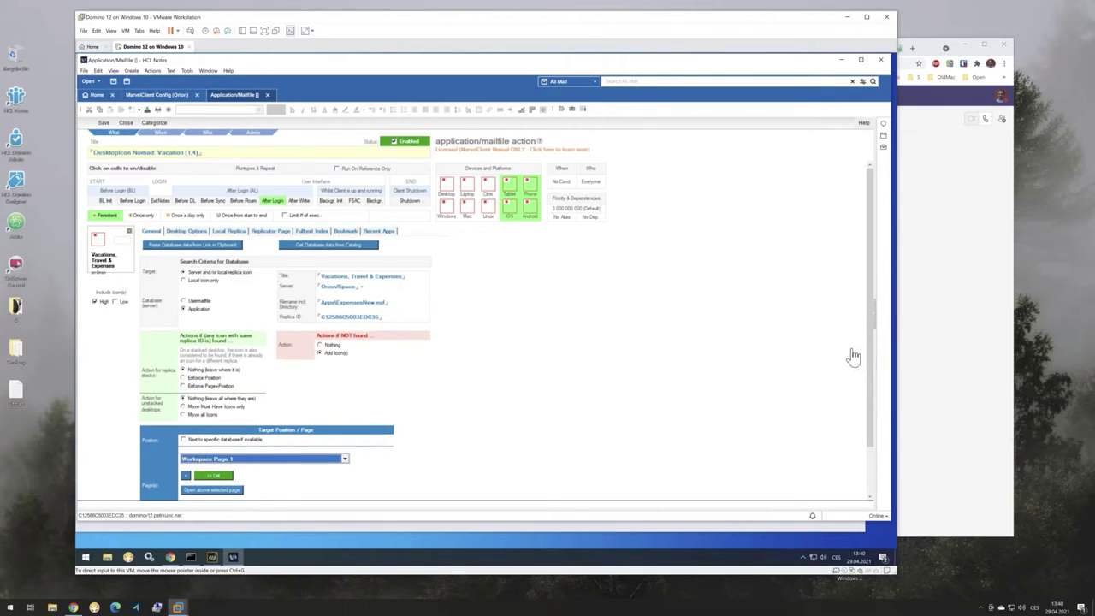
{"action": "left_click", "coordinate": [871, 493]}
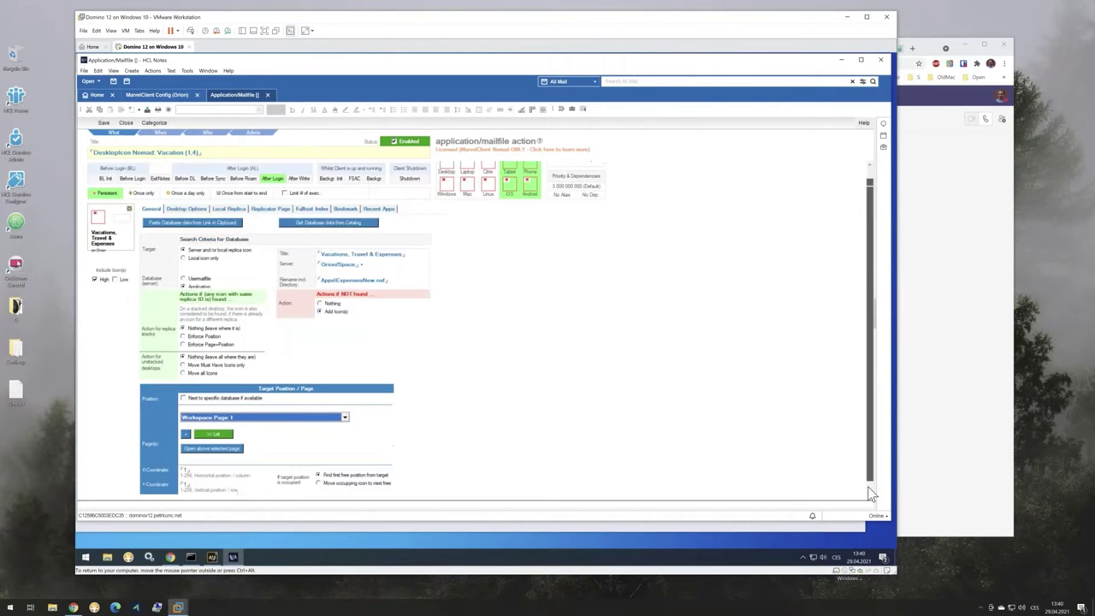
{"action": "left_click", "coordinate": [870, 494]}
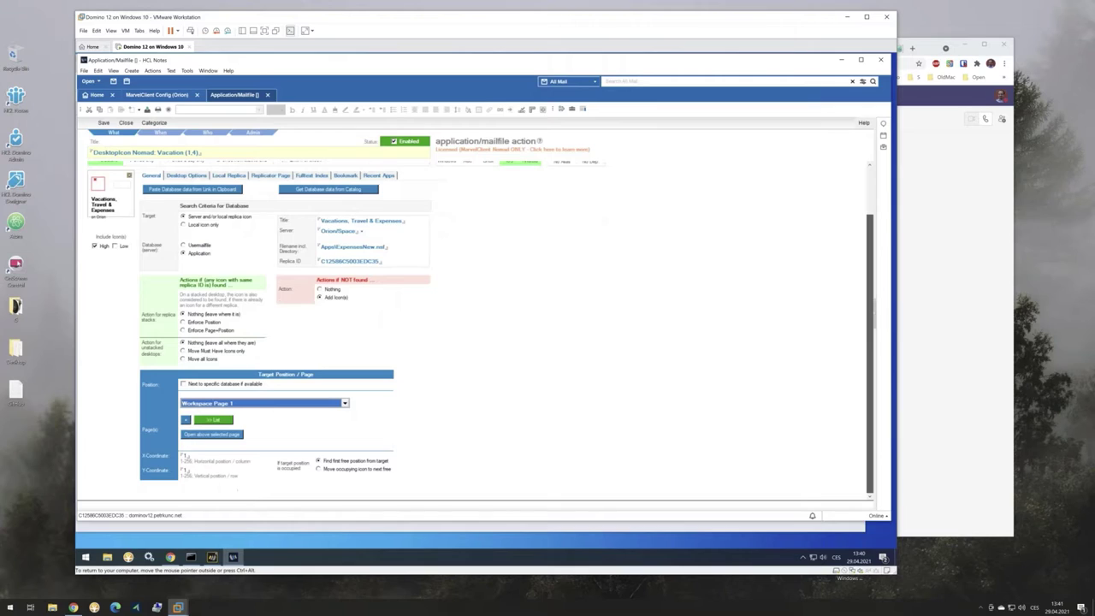
{"action": "left_click", "coordinate": [198, 469]}
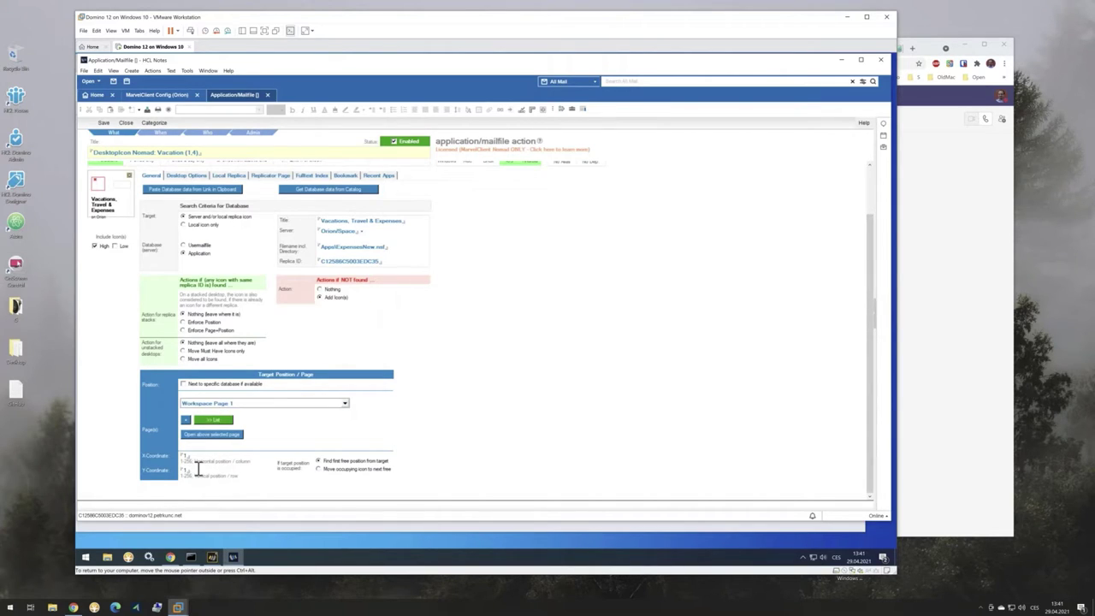
{"action": "key", "text": "BackSpace"}
{"action": "type", "text": "4"}
{"action": "left_click", "coordinate": [319, 470]}
{"action": "left_click", "coordinate": [104, 124]}
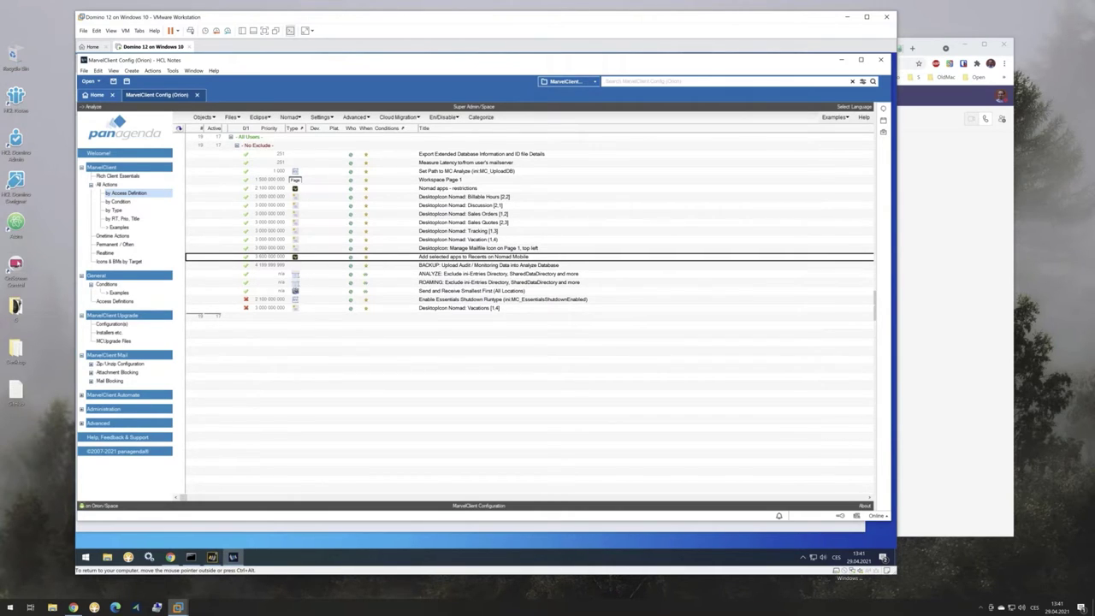
{"action": "left_click", "coordinate": [436, 189]}
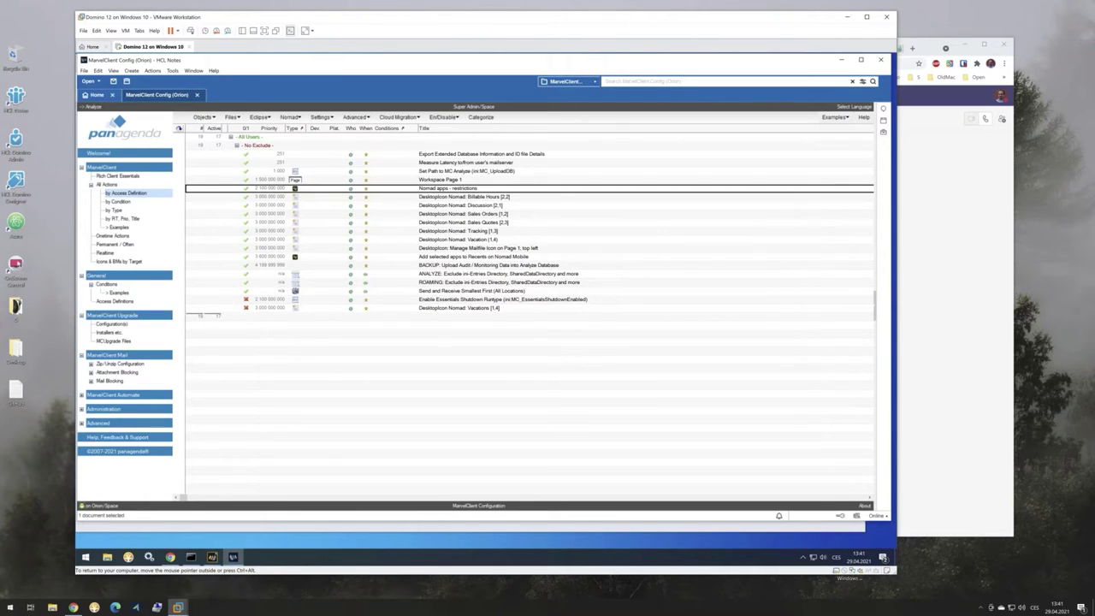
{"action": "double_click", "coordinate": [436, 189]}
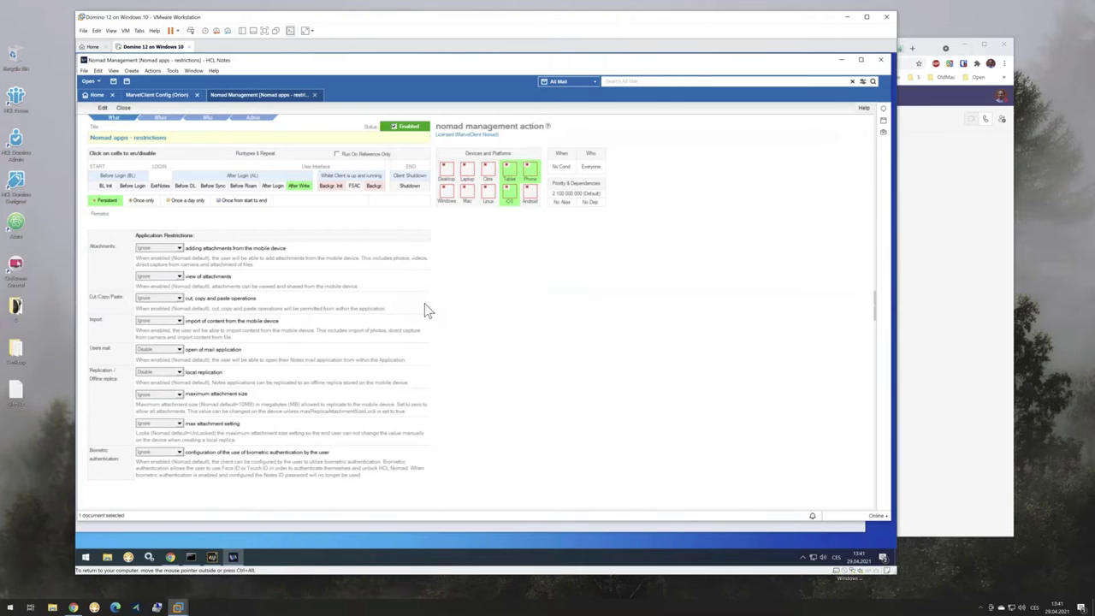
{"action": "key", "text": "Escape"}
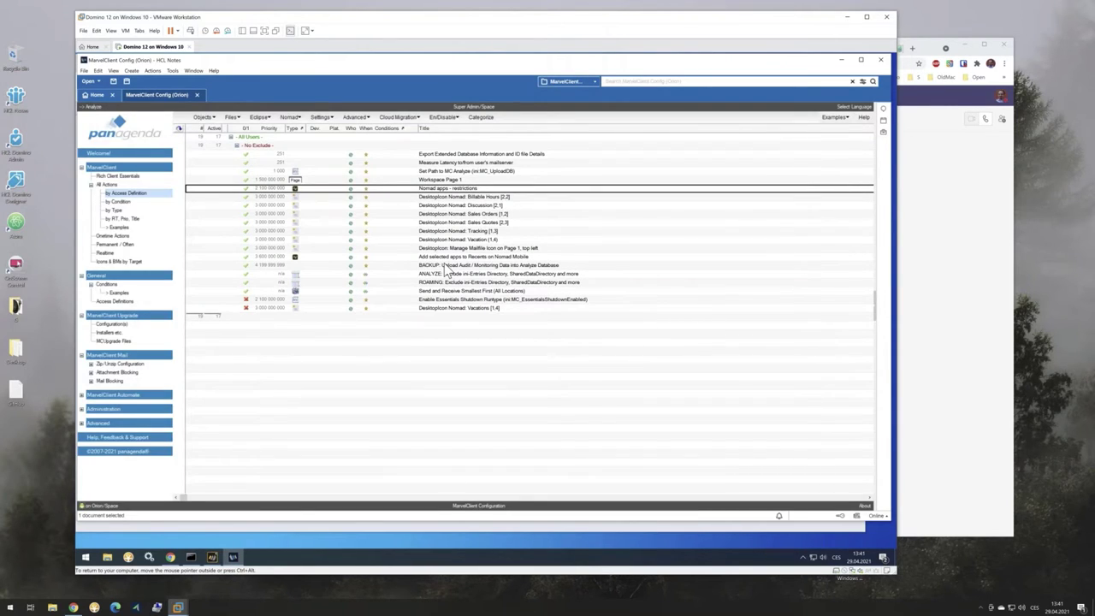
Add Vacations, Travel & Expenses from the clipboard link to the Nomad Recents action and save.
{"action": "double_click", "coordinate": [453, 256]}
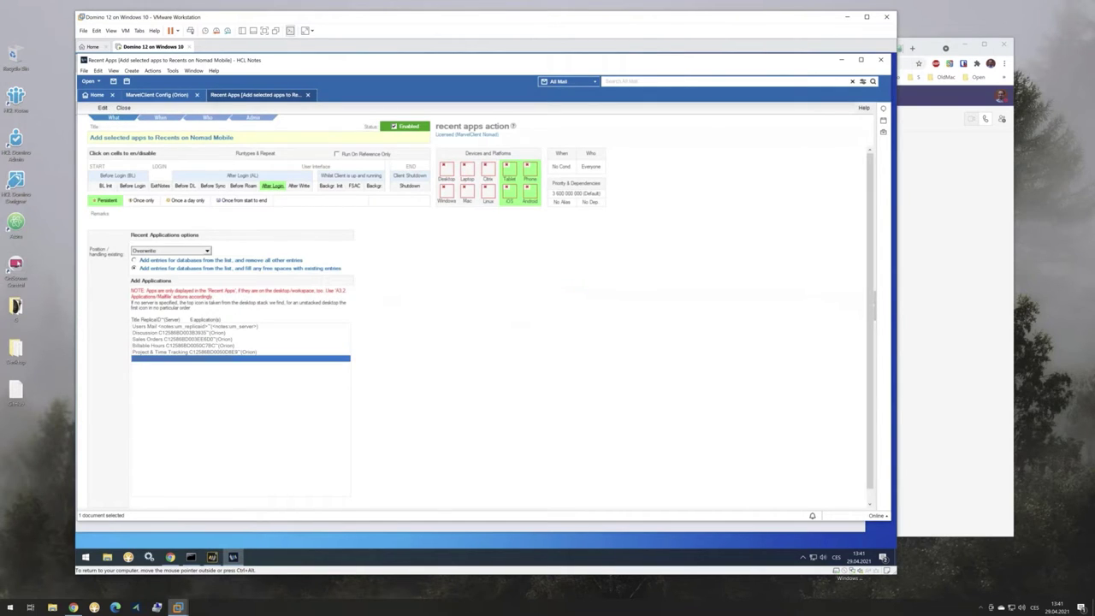
{"action": "left_click", "coordinate": [104, 108]}
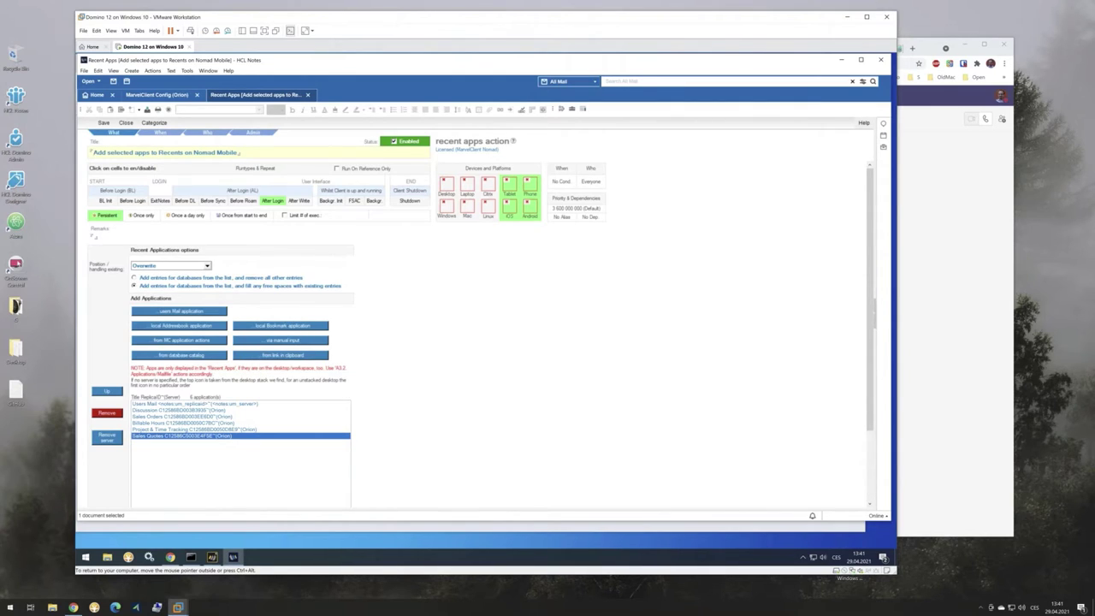
{"action": "left_click", "coordinate": [282, 355]}
{"action": "left_click", "coordinate": [196, 442]}
{"action": "scroll", "coordinate": [172, 410], "scroll_direction": "down", "scroll_amount": 2}
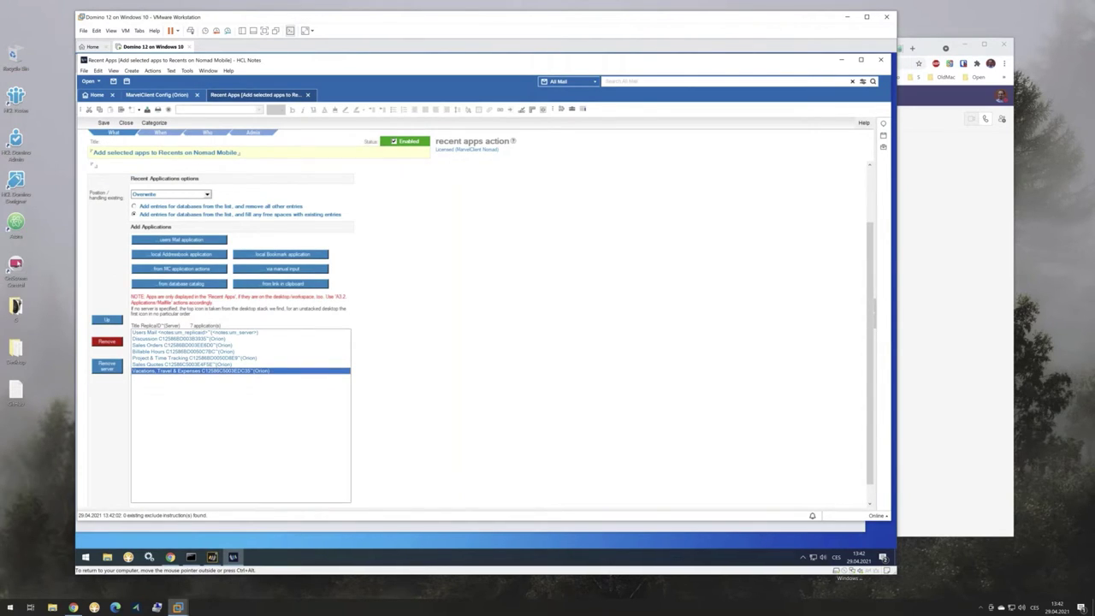
{"action": "left_click", "coordinate": [126, 123]}
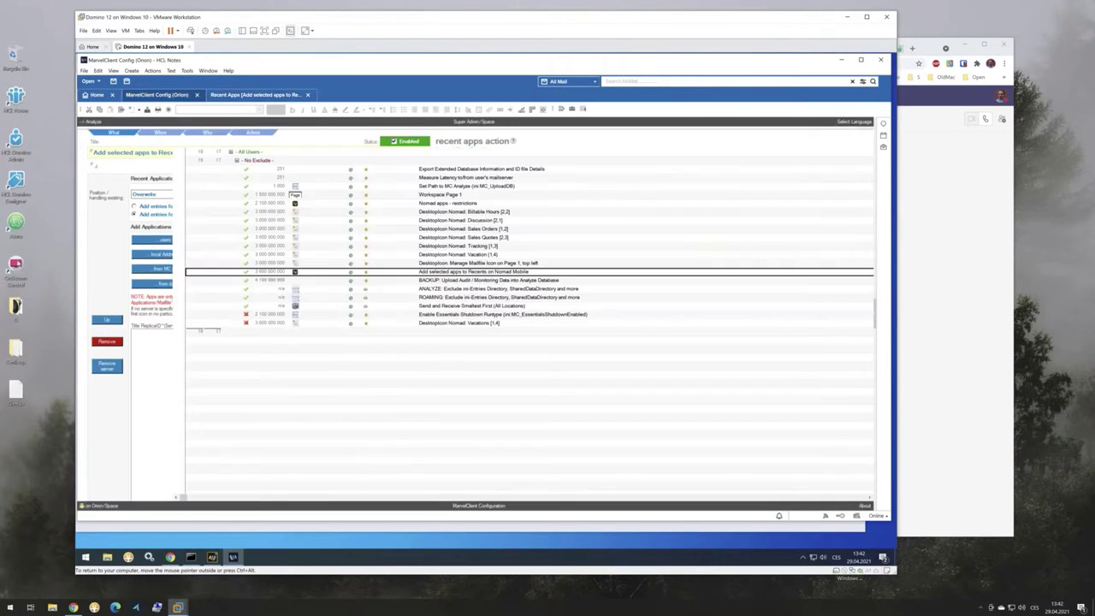